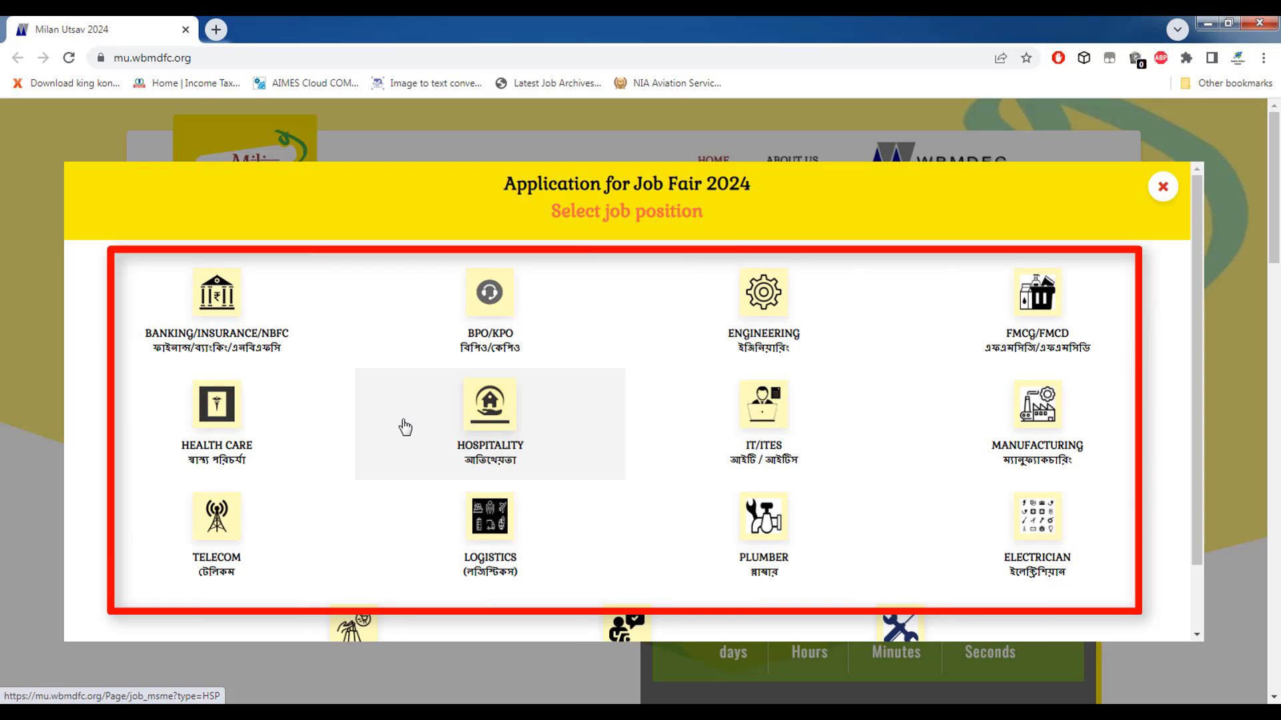
scroll(479, 458, "down", 1)
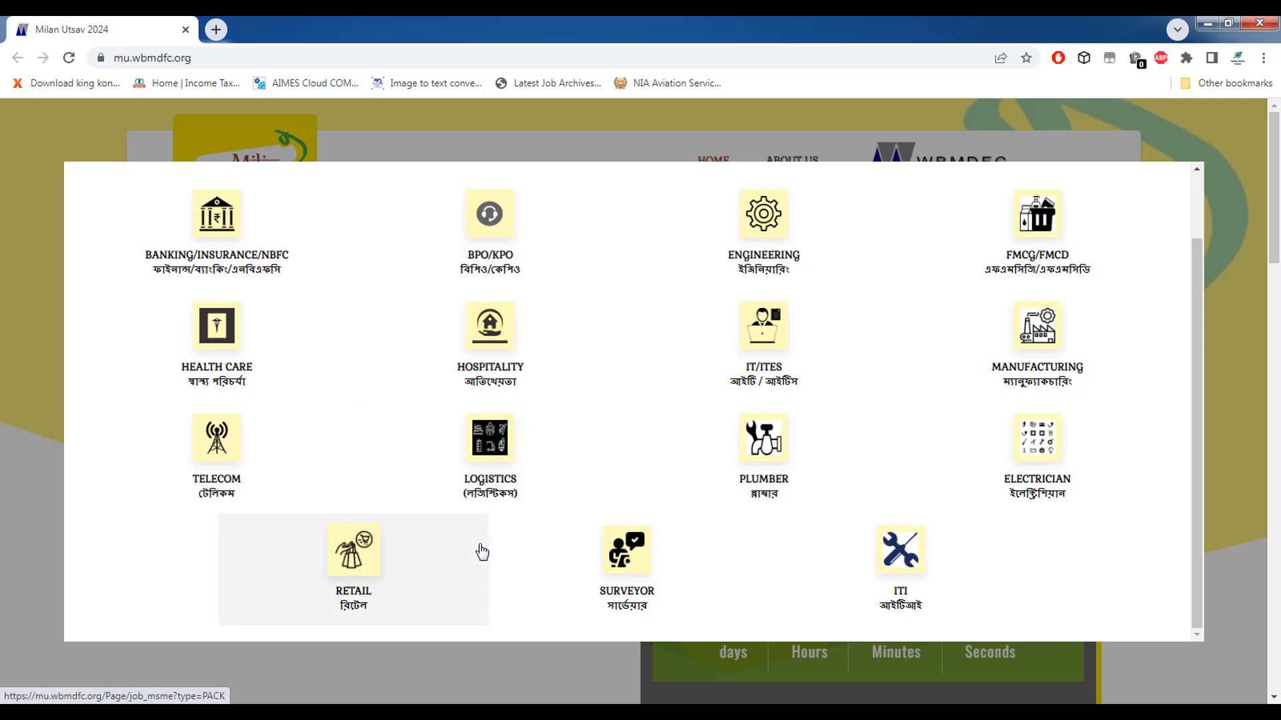
scroll(481, 551, "up", 1)
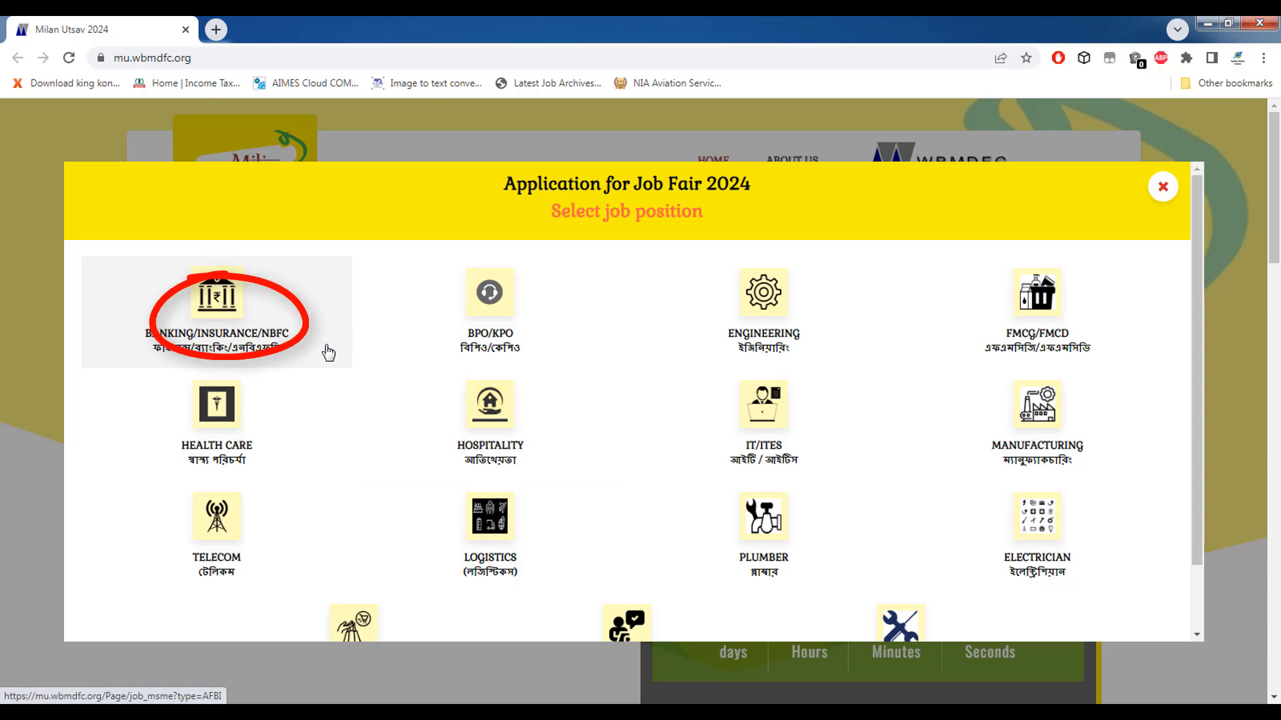
left_click(227, 313)
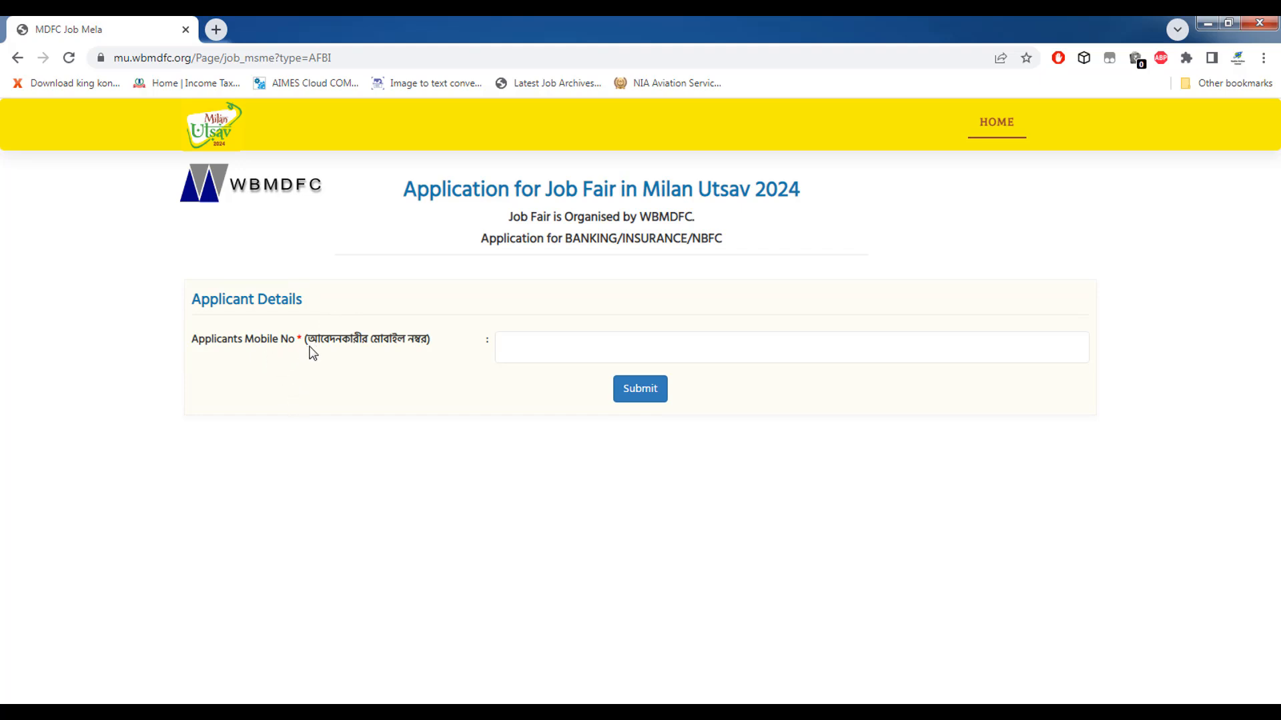
Enter the applicant's mobile number on the BANKING/INSURANCE/NBFC application and submit it for an OTP.
left_click(524, 349)
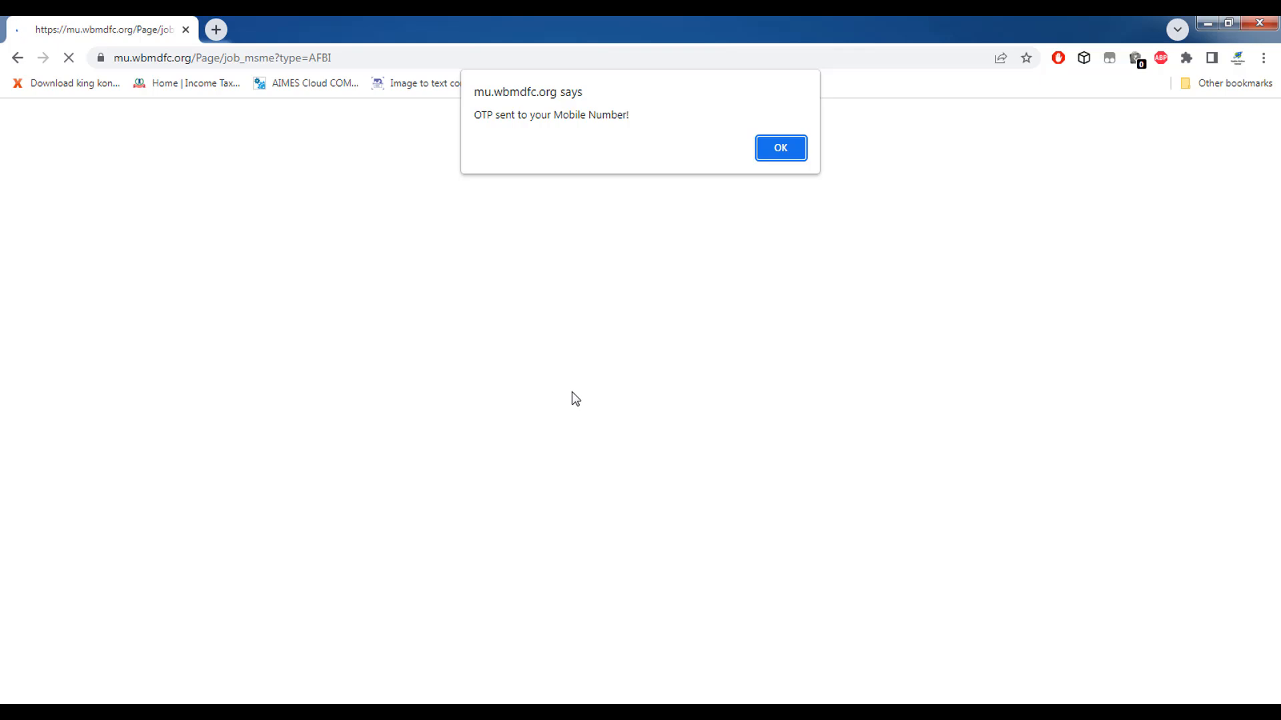
Dismiss the OTP-sent alert, submit the OTP, and acknowledge the Verification Done alert.
left_click(1263, 59)
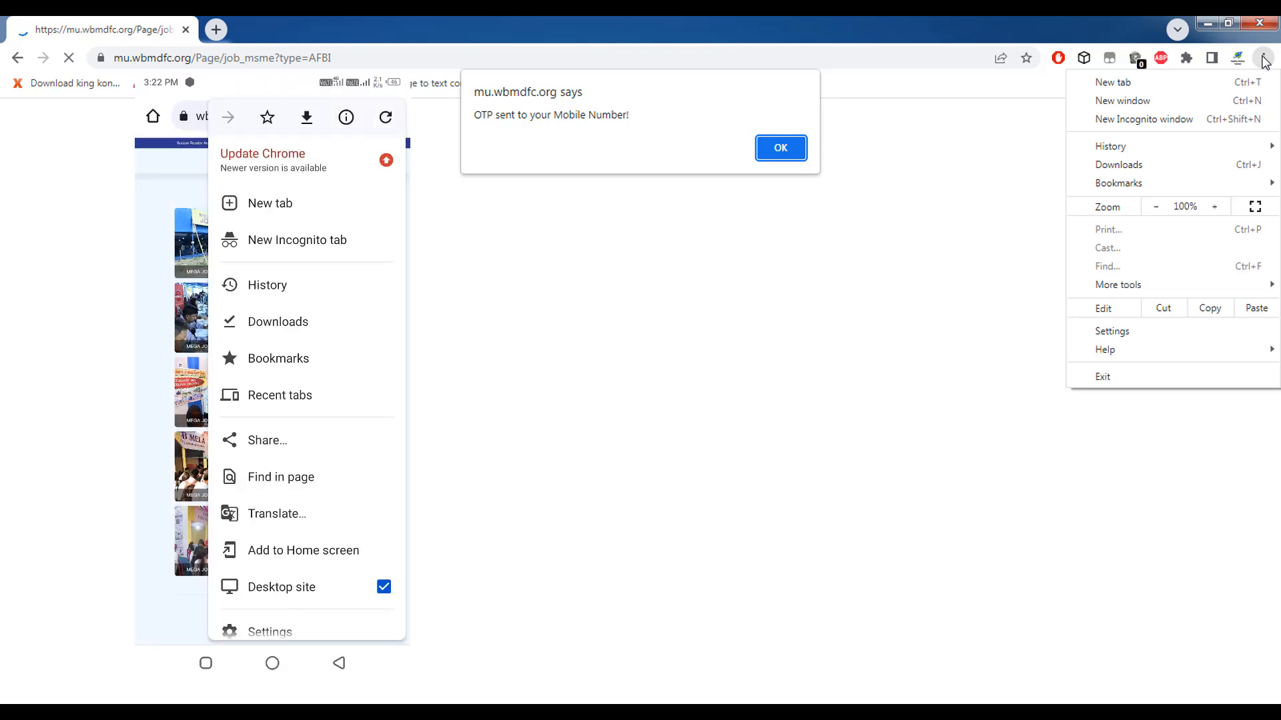
left_click(1265, 62)
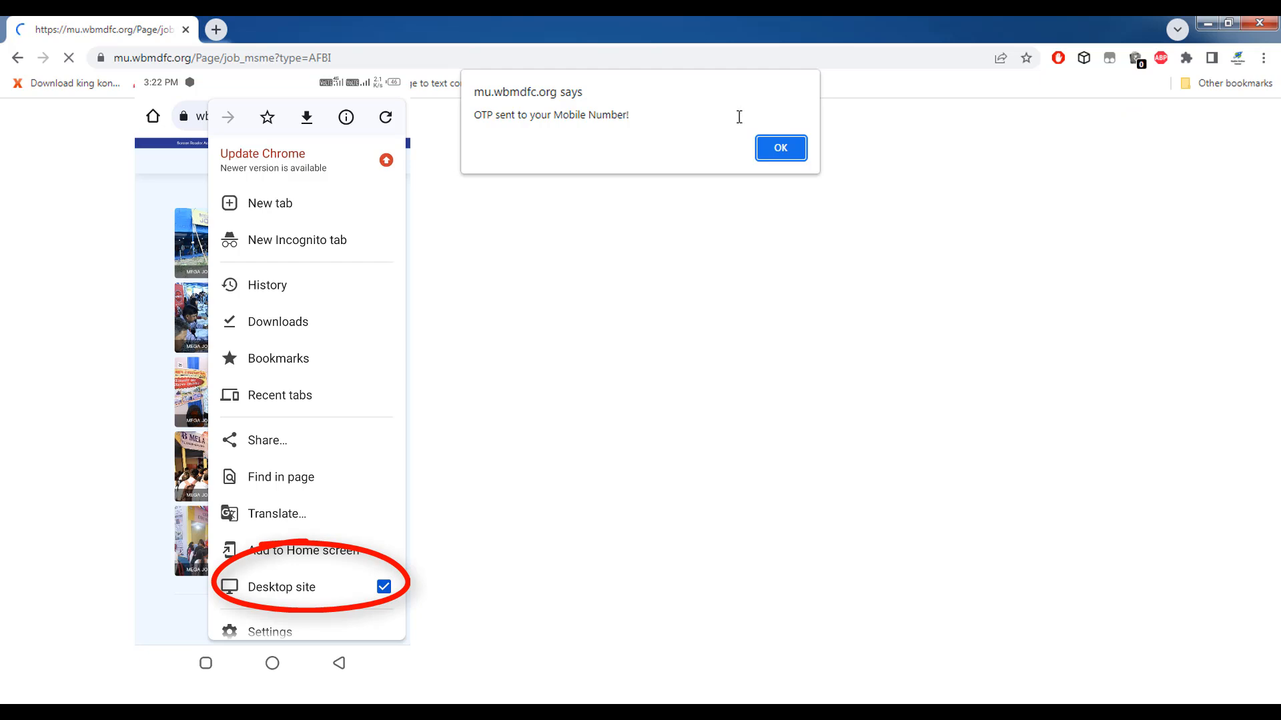
left_click(776, 148)
left_click(637, 391)
left_click(776, 149)
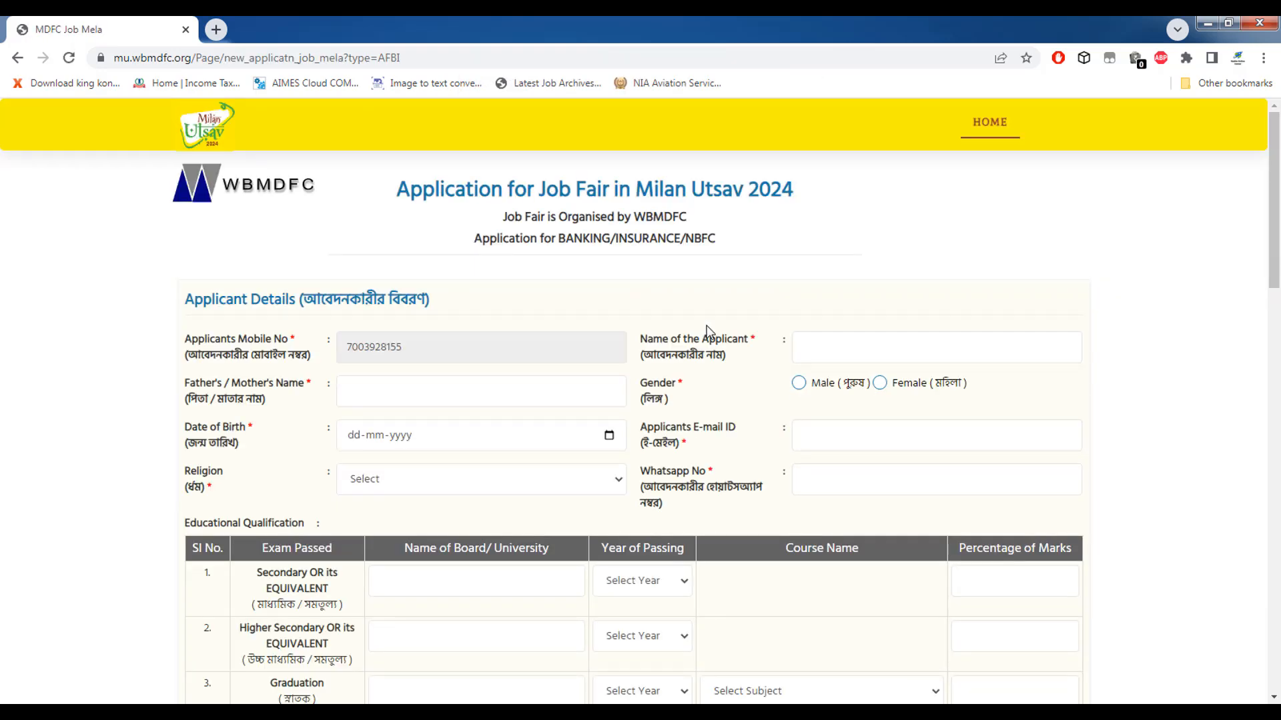
scroll(716, 369, "down", 3)
scroll(716, 368, "down", 8)
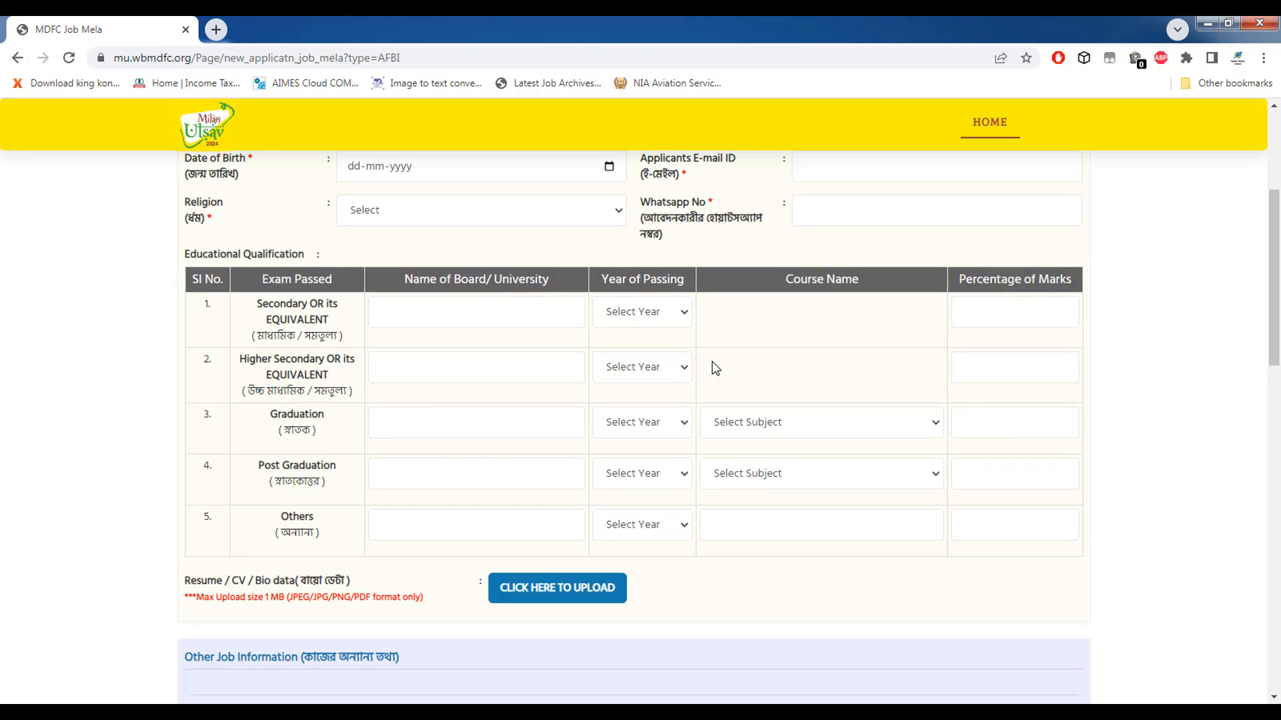
scroll(711, 362, "down", 8)
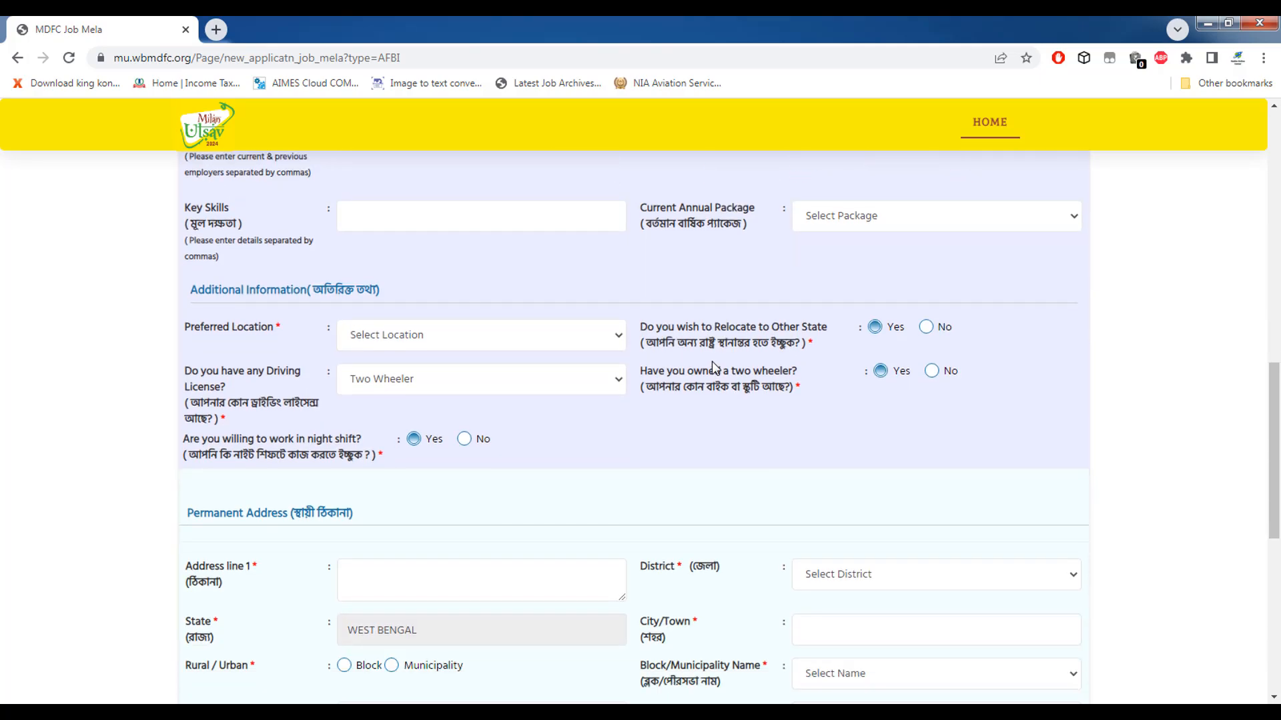
scroll(709, 377, "up", 5)
scroll(714, 405, "up", 15)
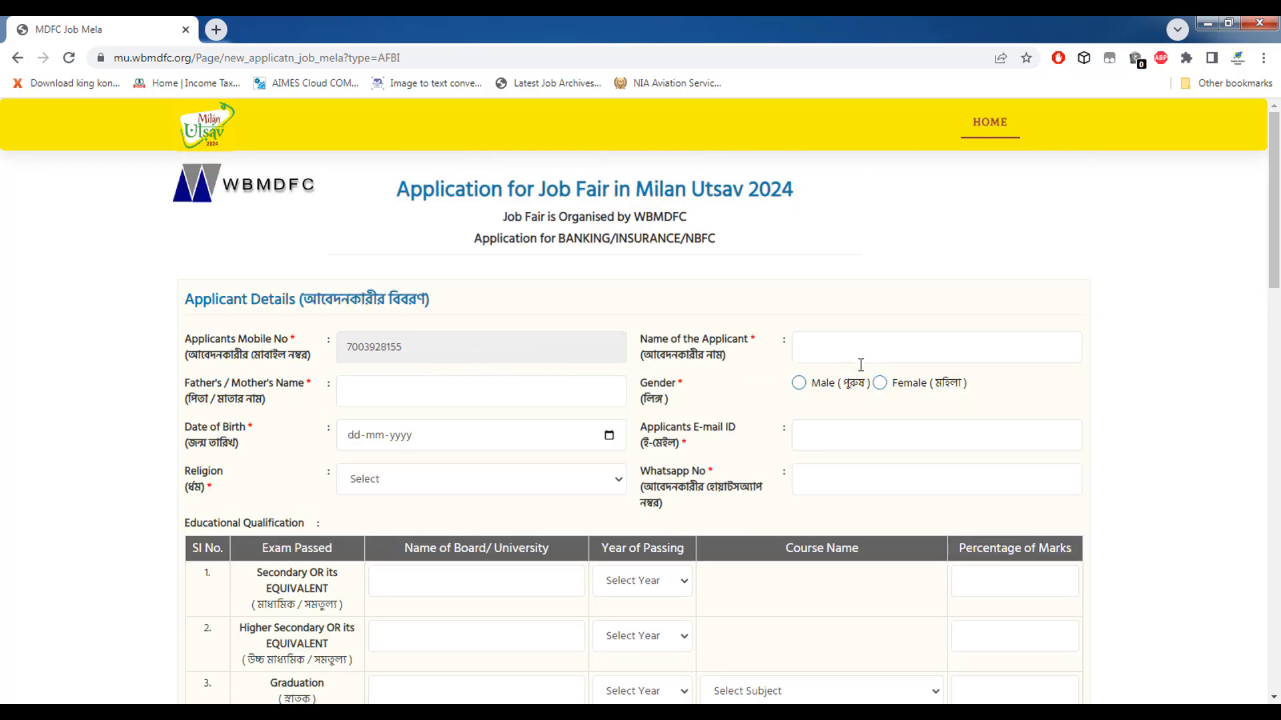
left_click(838, 352)
type("a")
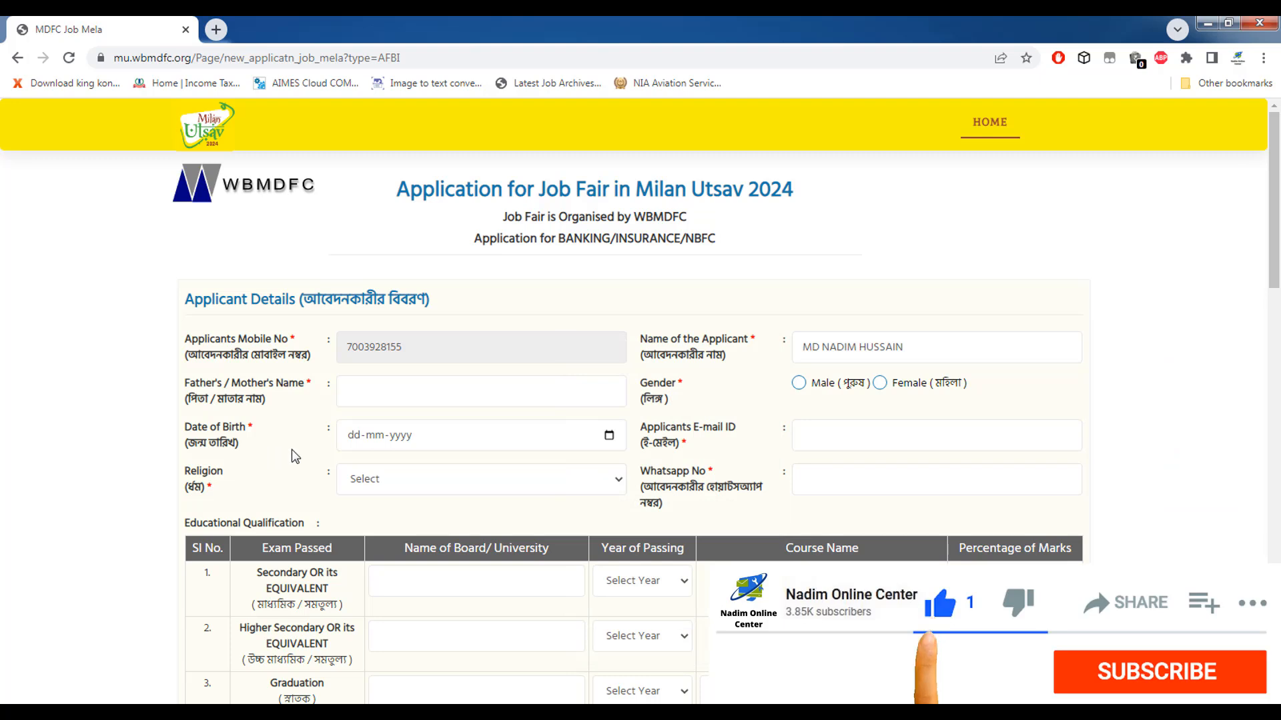
left_click(380, 399)
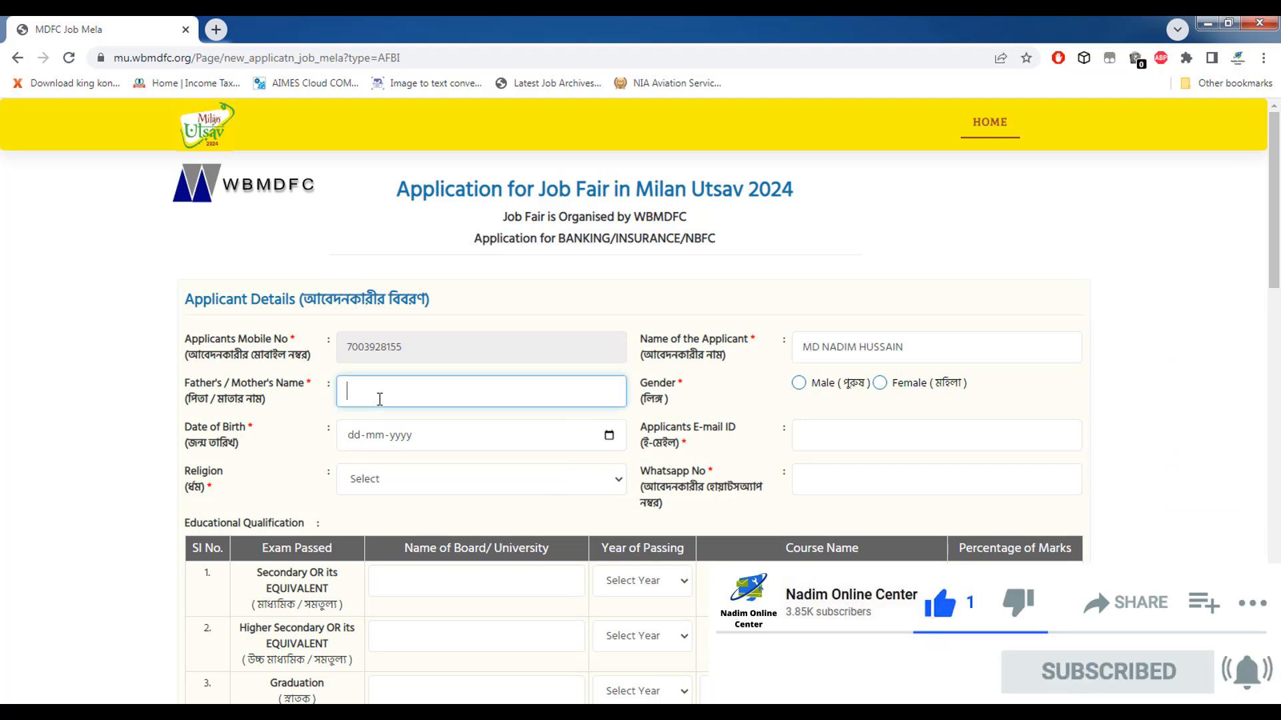
type("MD")
left_click(1140, 390)
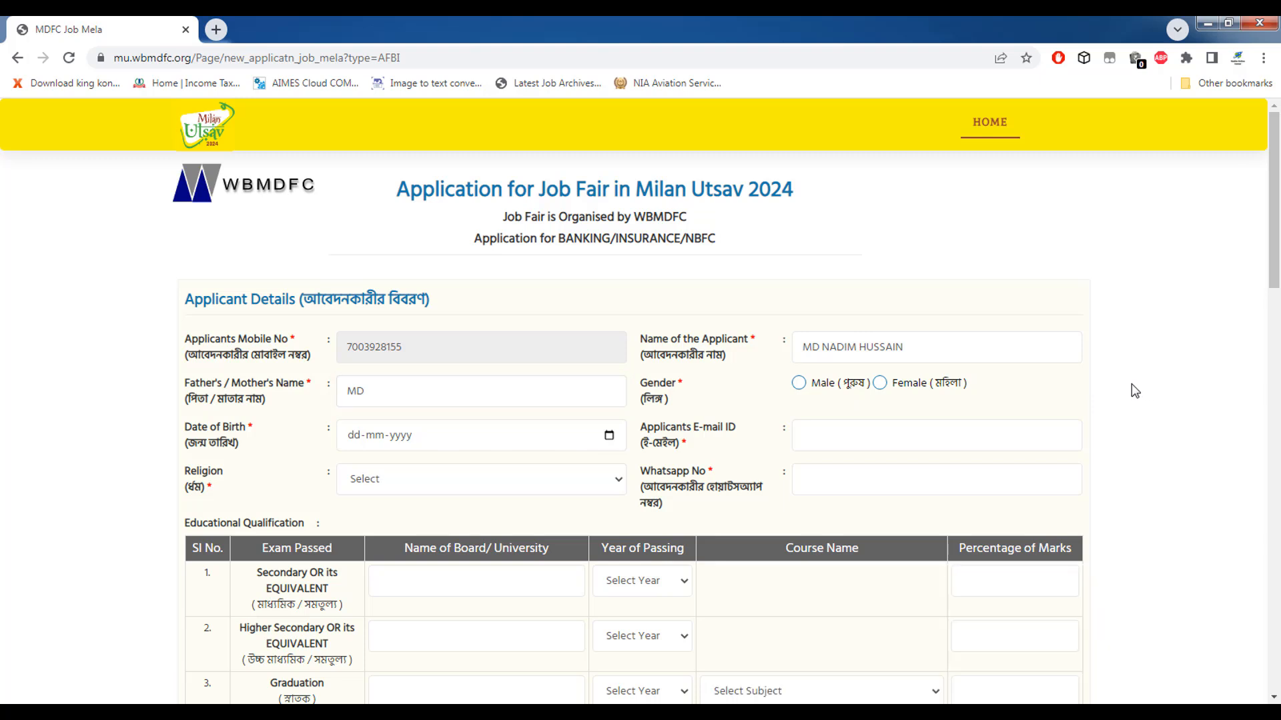
left_click(799, 384)
left_click(354, 440)
Fill the e-mail from autofill, choose religion Muslim, and enter the WhatsApp number.
left_click(833, 433)
key("Down")
key("Down")
key("Return")
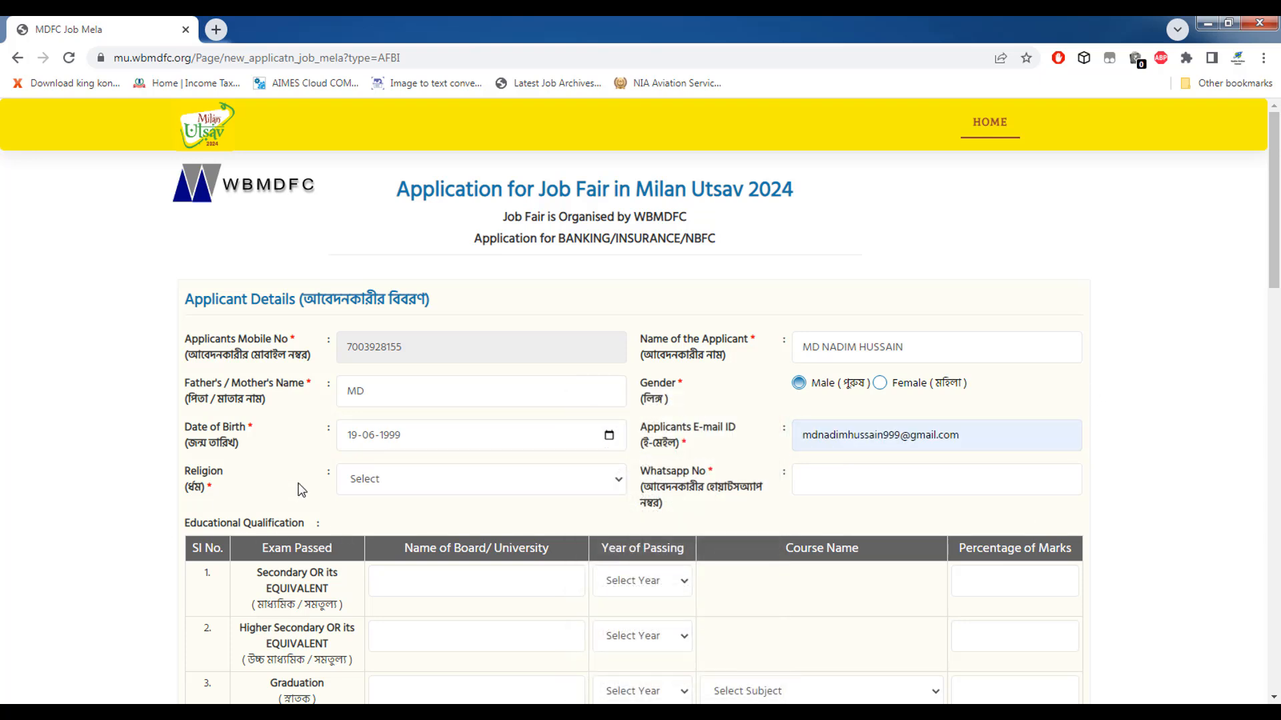
scroll(313, 503, "down", 1)
left_click(371, 403)
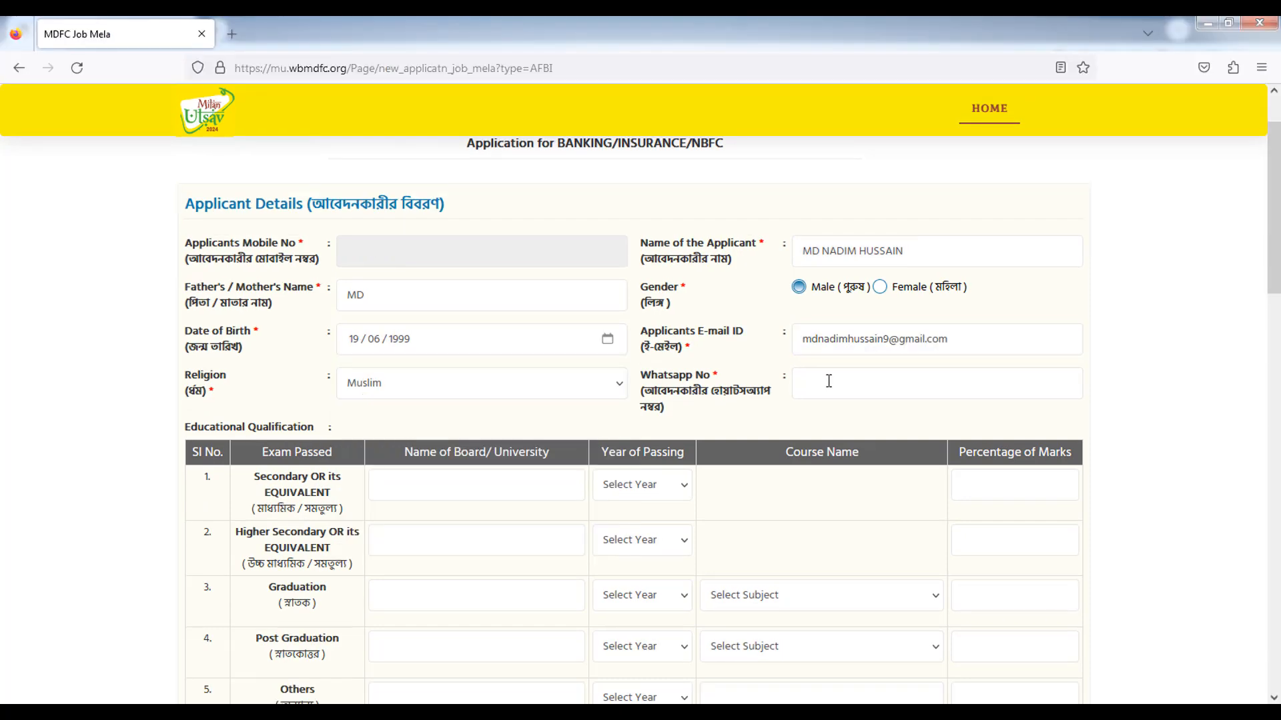
left_click(826, 382)
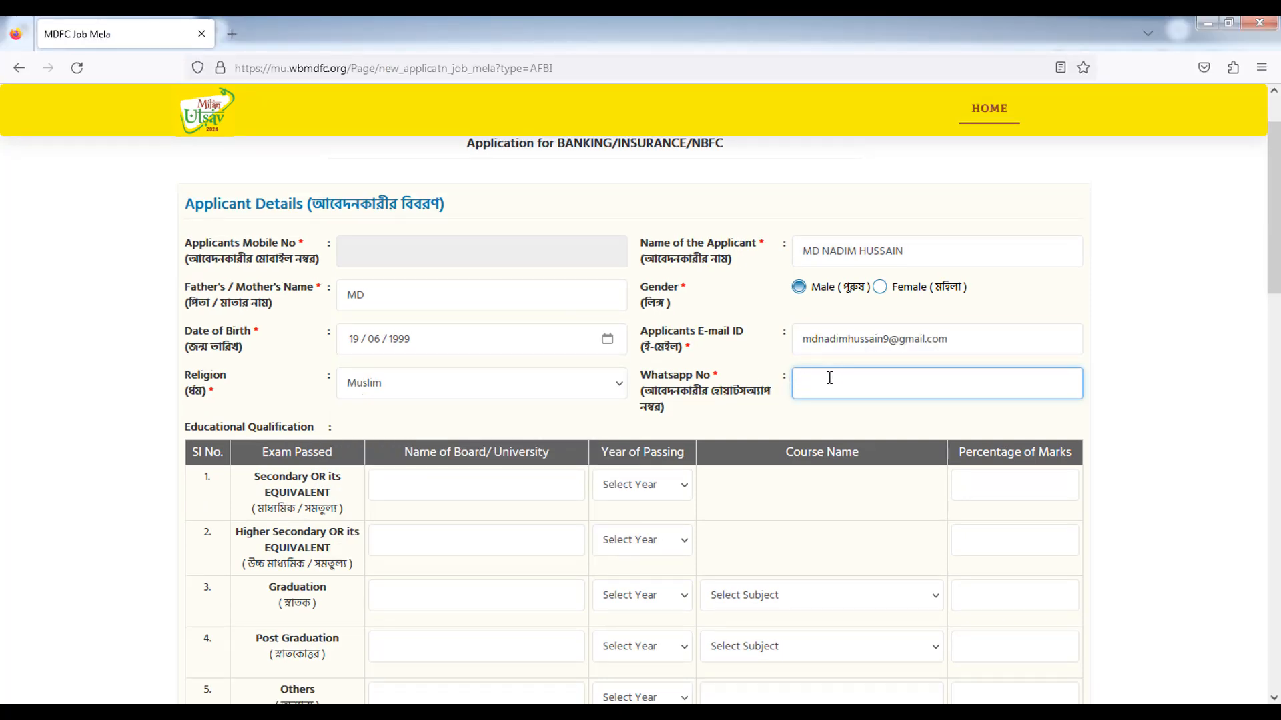
left_click(3, 512)
scroll(3, 514, "down", 2)
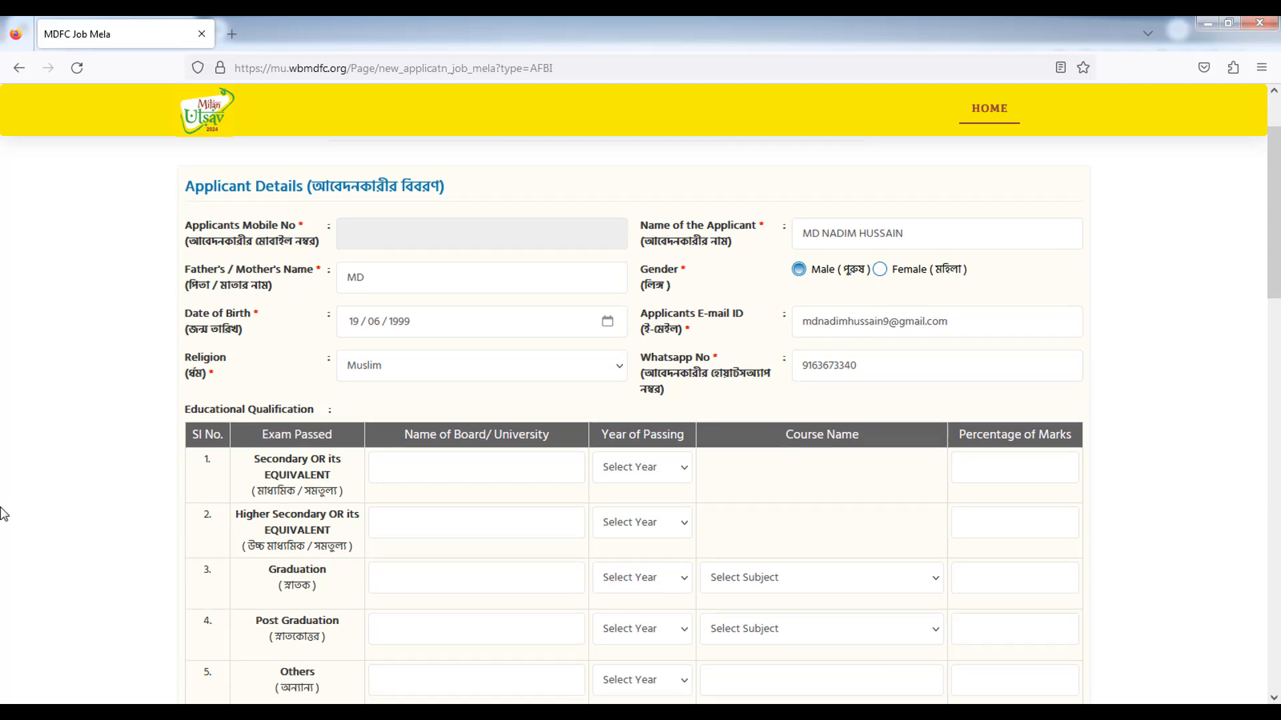
scroll(2, 514, "down", 2)
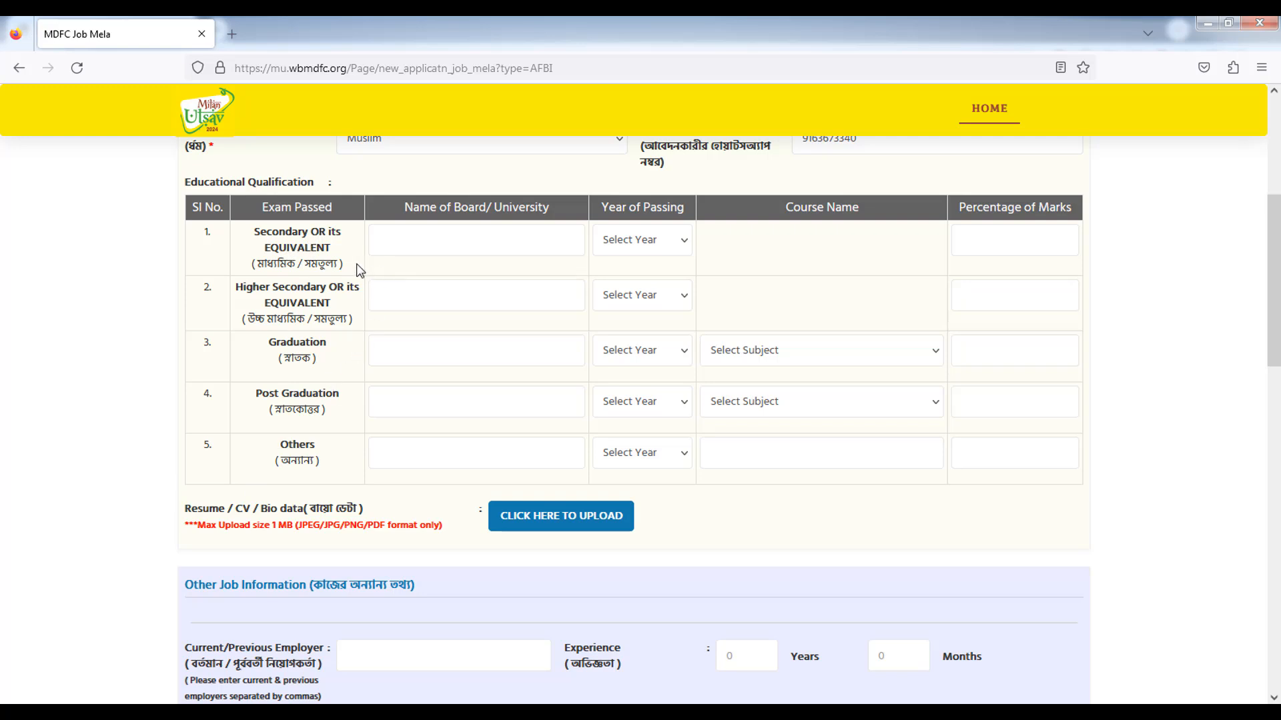
Fill the Secondary row with board WBBSE, its year of passing, and 85.0 percent marks.
left_click(431, 246)
type("wbbse")
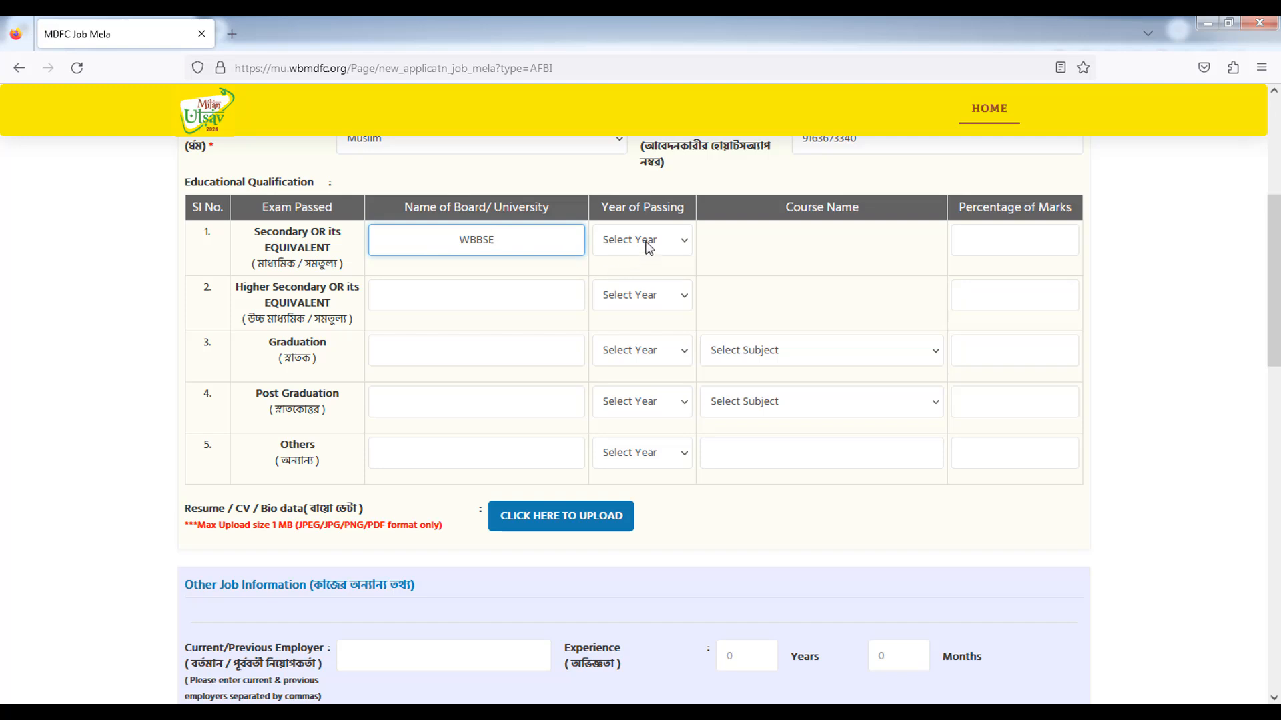
left_click(650, 246)
scroll(630, 334, "down", 3)
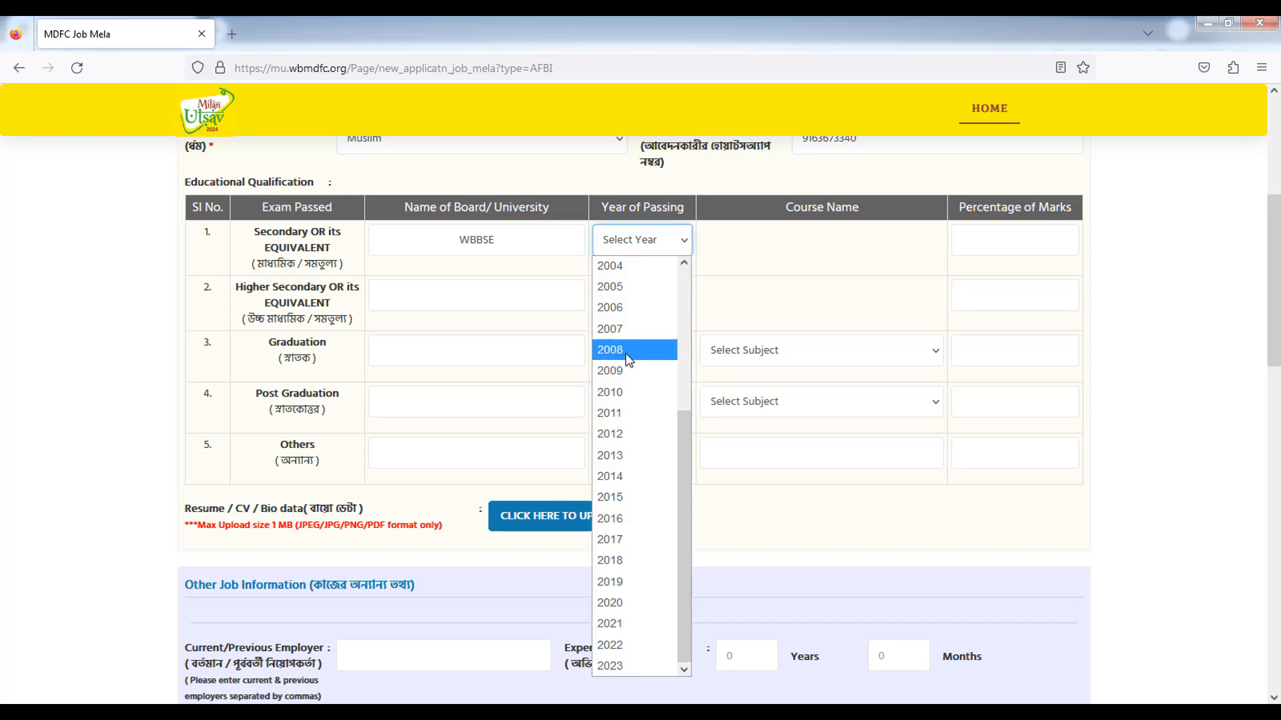
left_click(619, 604)
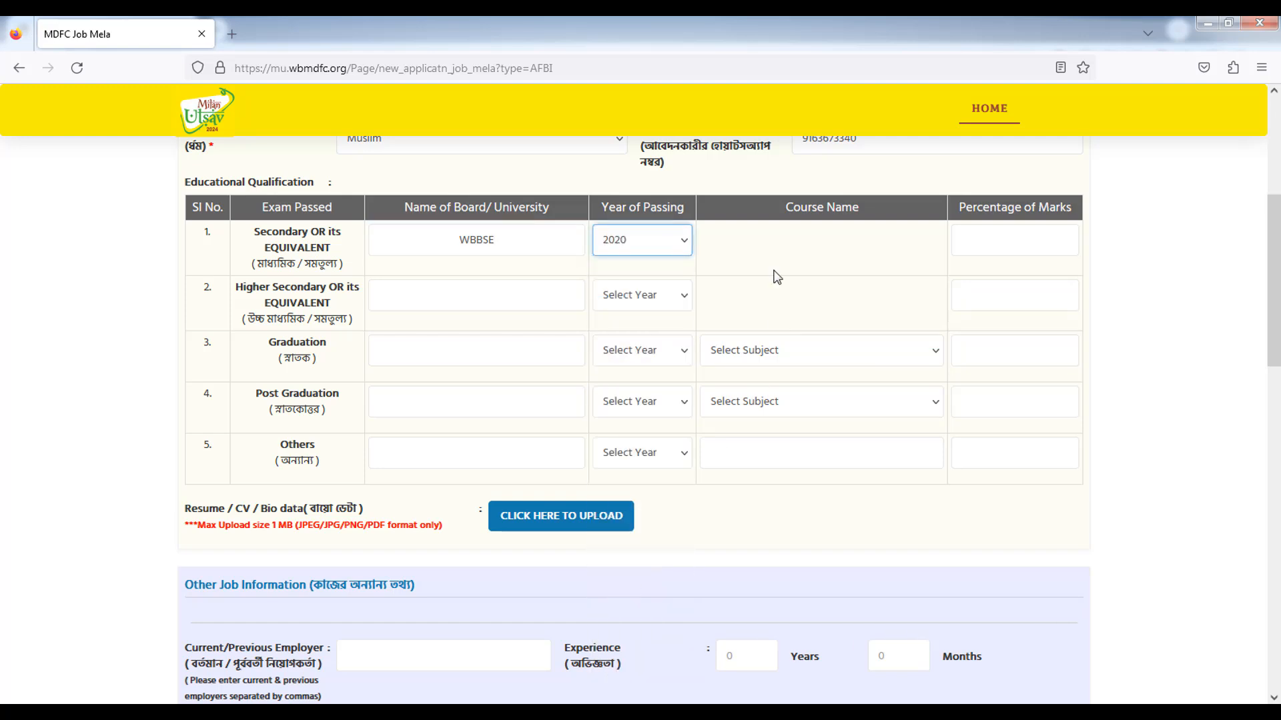
left_click(1014, 243)
type("85.0")
Fill the Higher Secondary row with board WBCHSE, its year of passing, and 55.0 percent marks.
left_click_drag(235, 287, 291, 281)
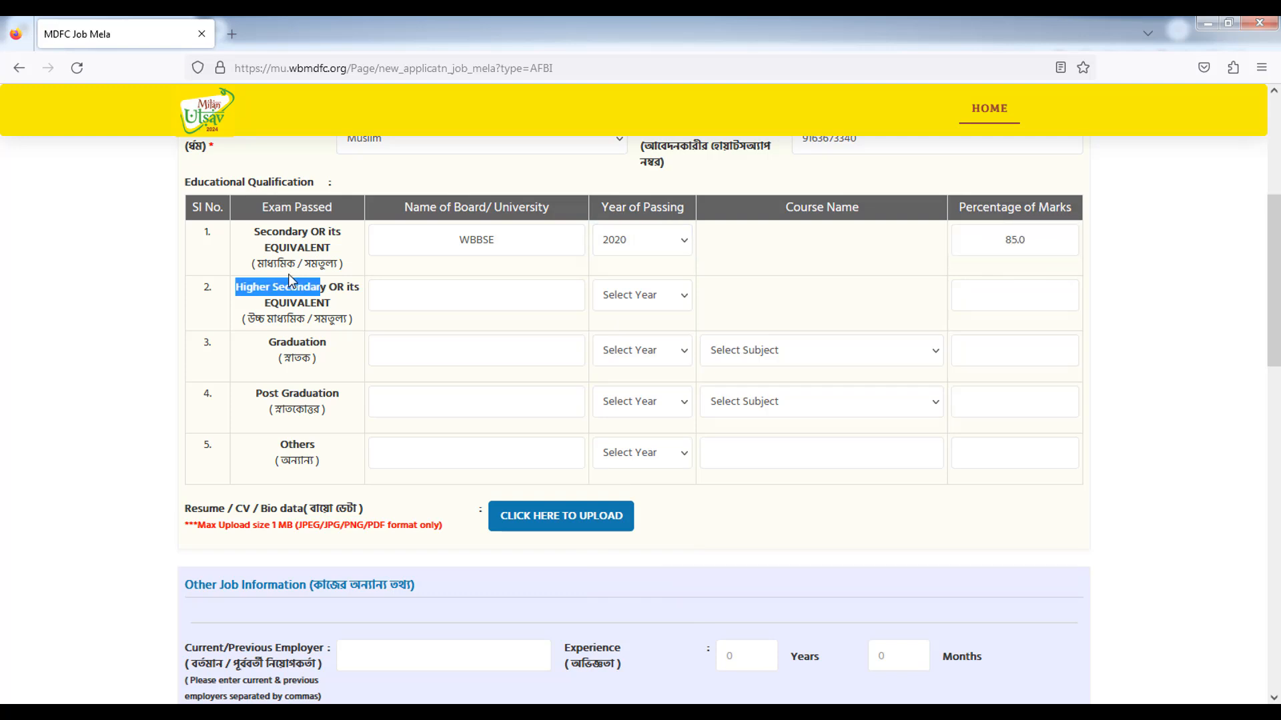
left_click(285, 286)
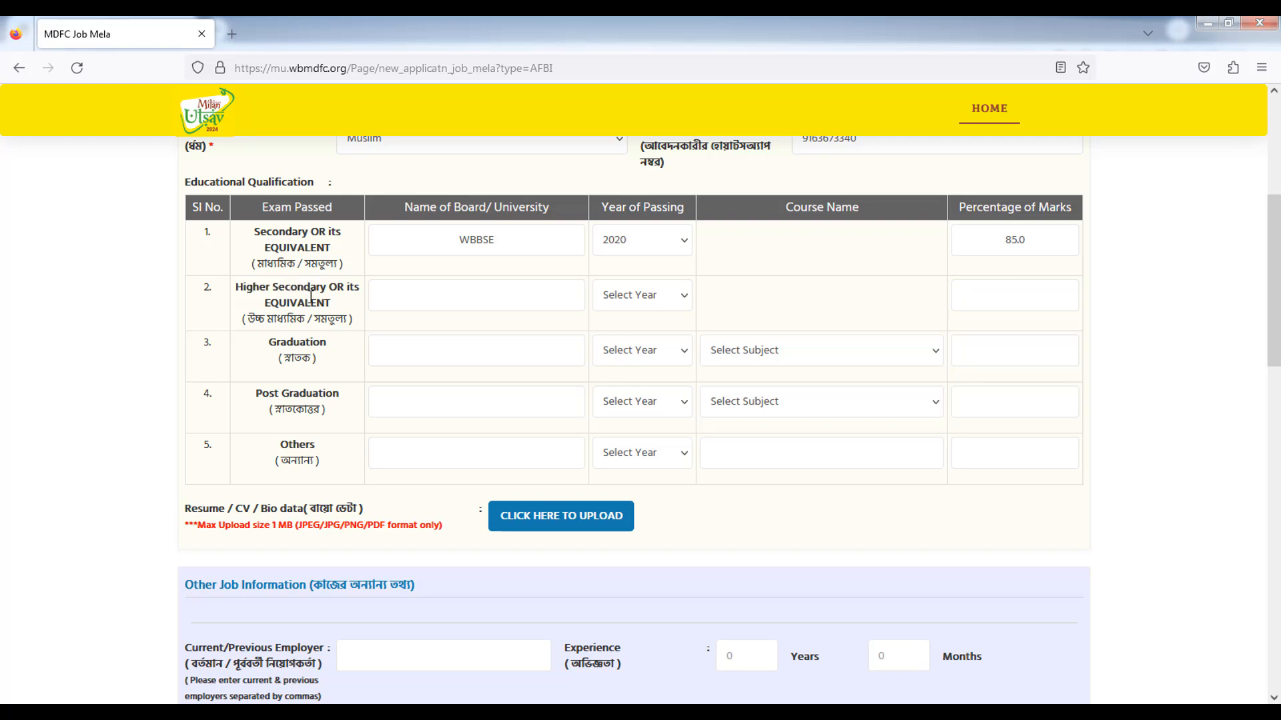
left_click(412, 287)
type("WBCHSE")
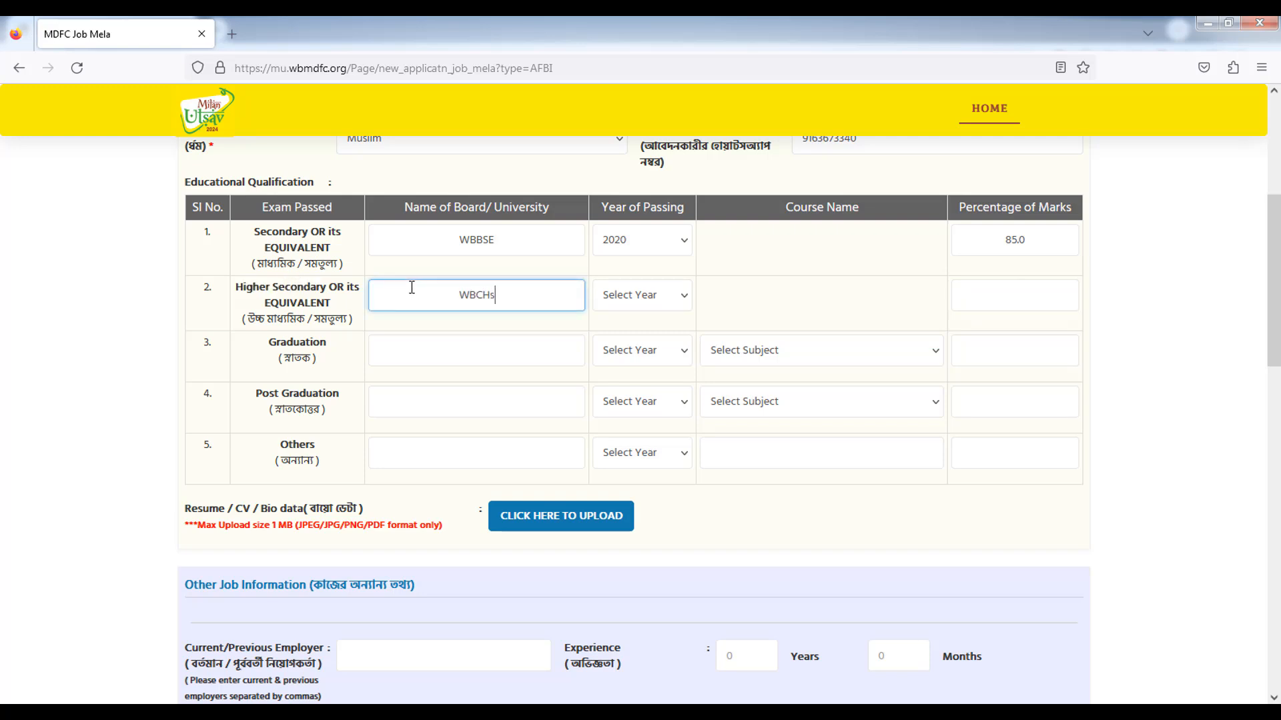
left_click(639, 301)
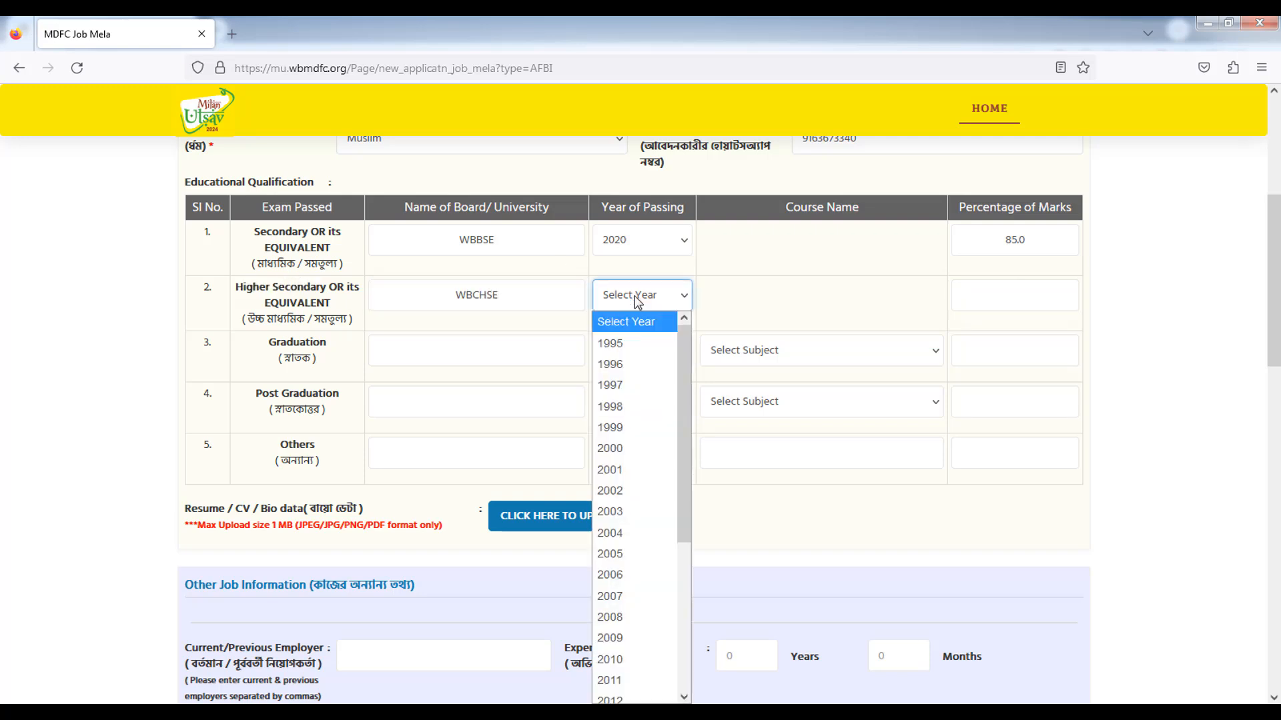
scroll(635, 484, "down", 3)
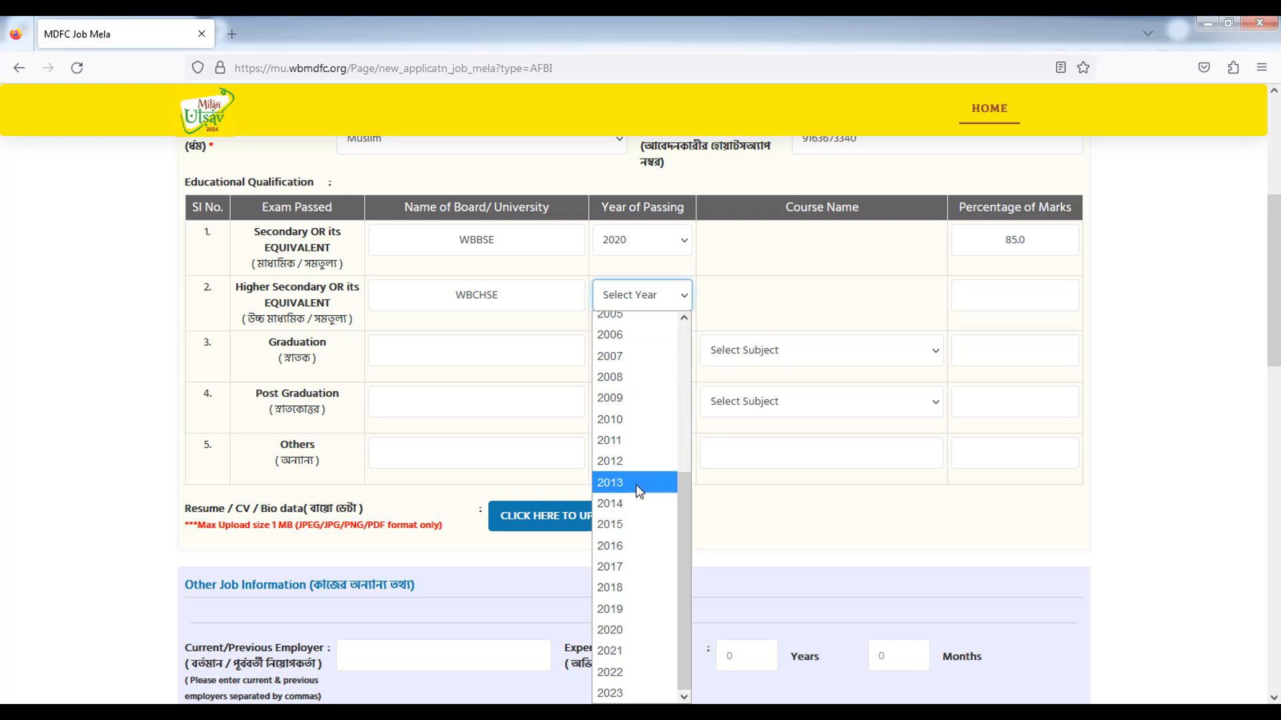
left_click(631, 670)
left_click(1012, 299)
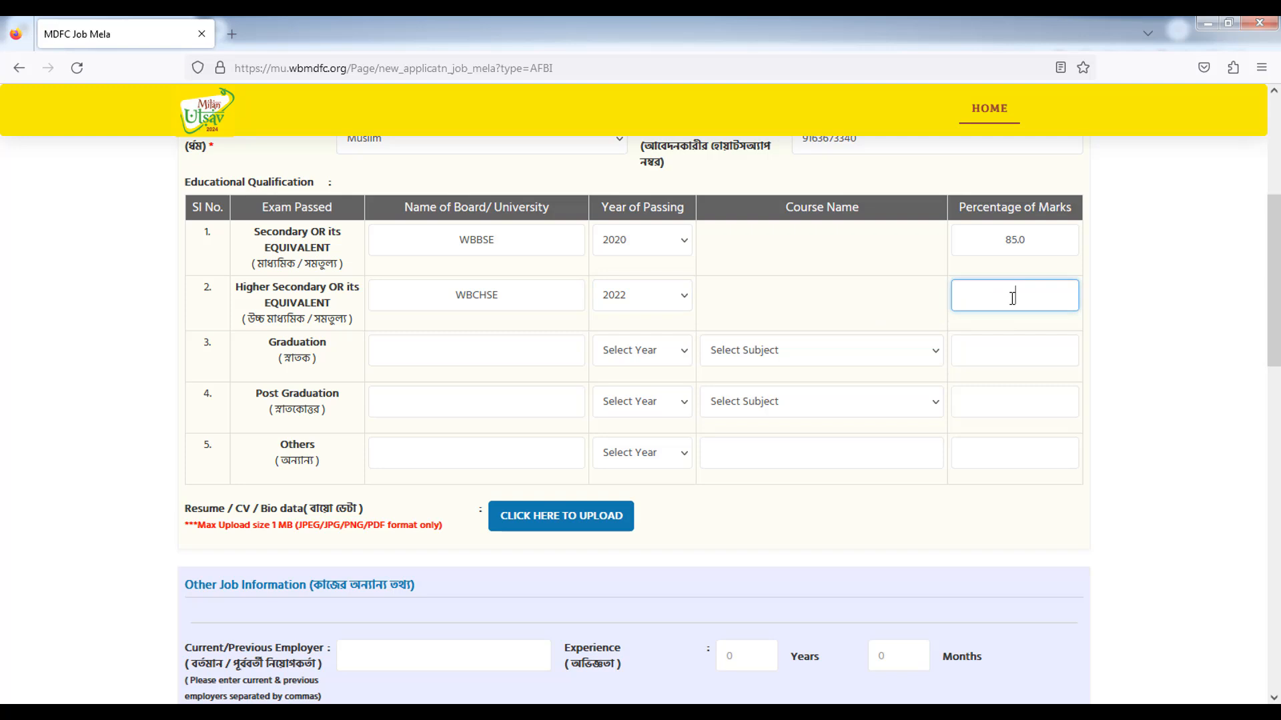
type("55.0")
left_click(114, 383)
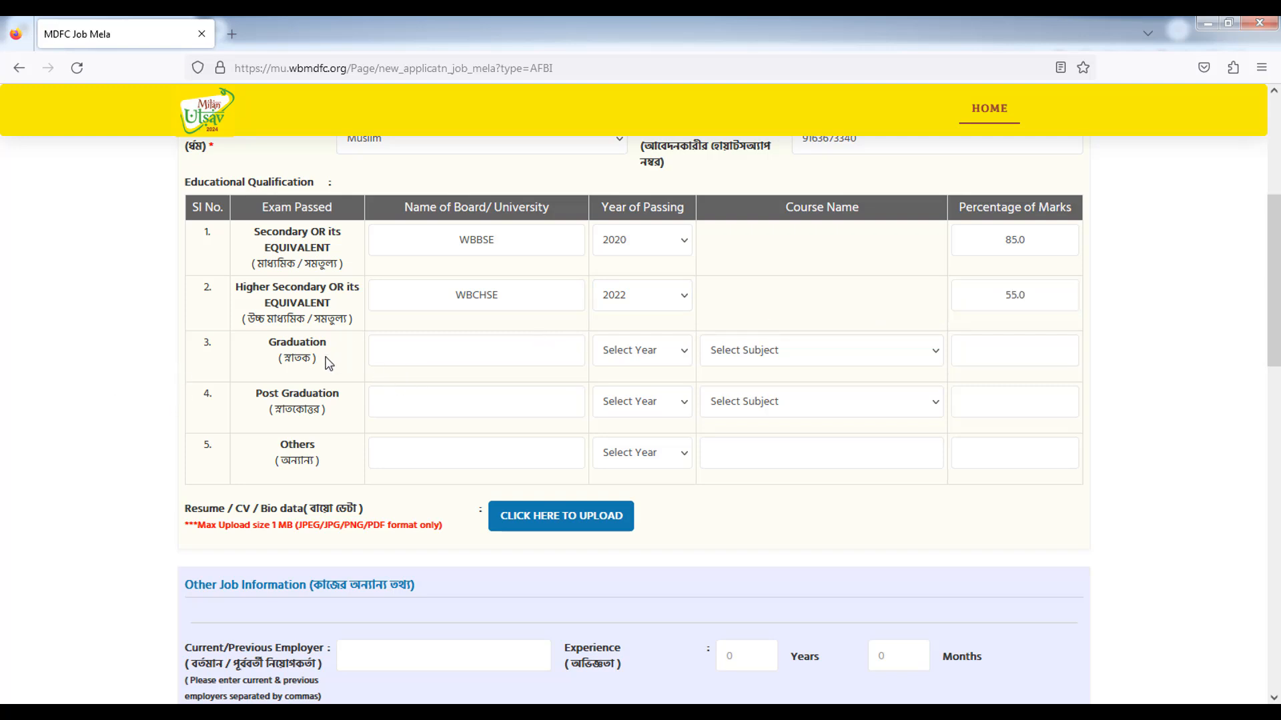
Fill the Graduation row with C U, 2023, course B.SC., and 55.0 percent marks.
left_click_drag(269, 341, 315, 354)
left_click(301, 390)
left_click_drag(256, 395, 322, 400)
left_click(256, 434)
left_click(424, 347)
type("C U")
left_click(645, 351)
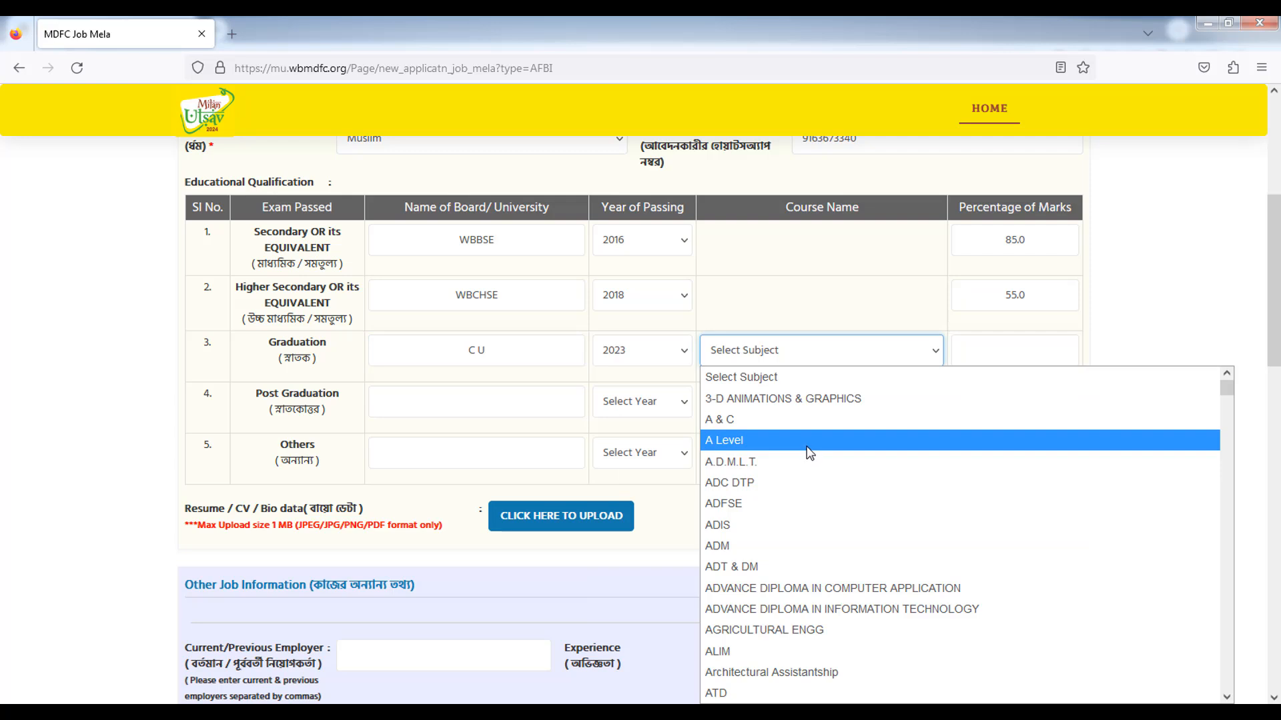
scroll(809, 453, "down", 2)
scroll(808, 454, "down", 4)
scroll(813, 460, "down", 2)
scroll(804, 477, "down", 4)
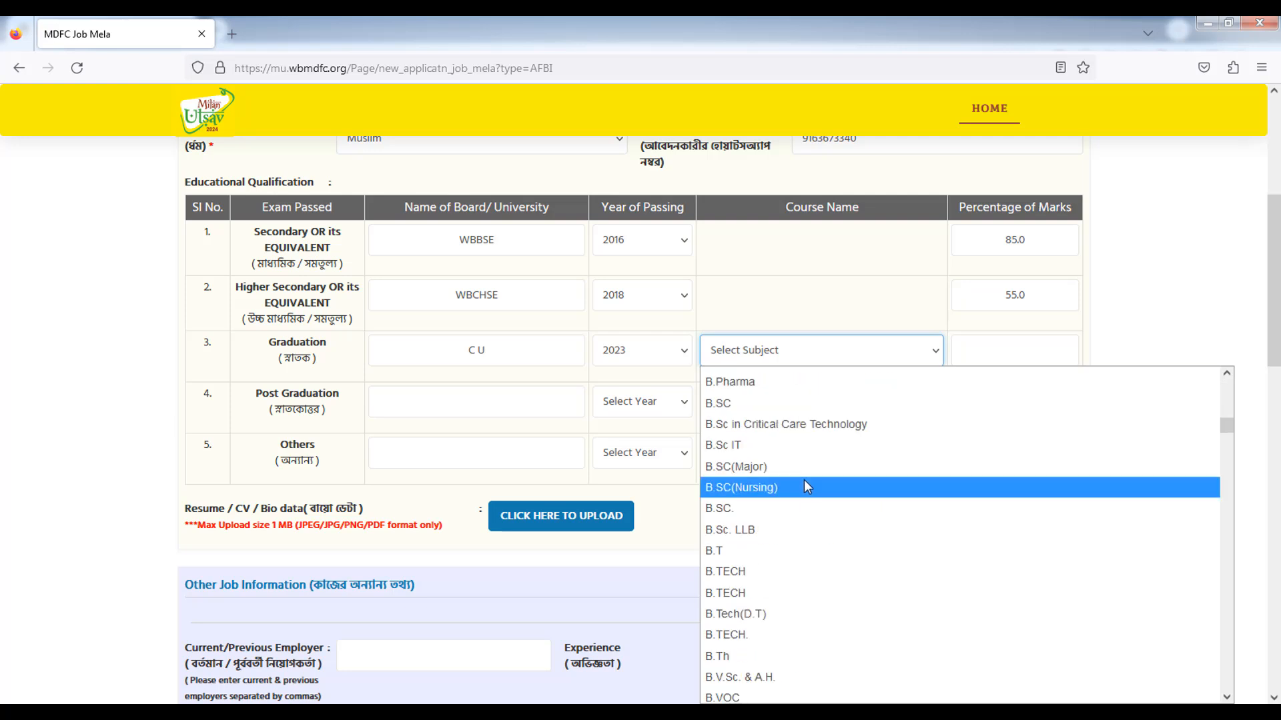
left_click(783, 511)
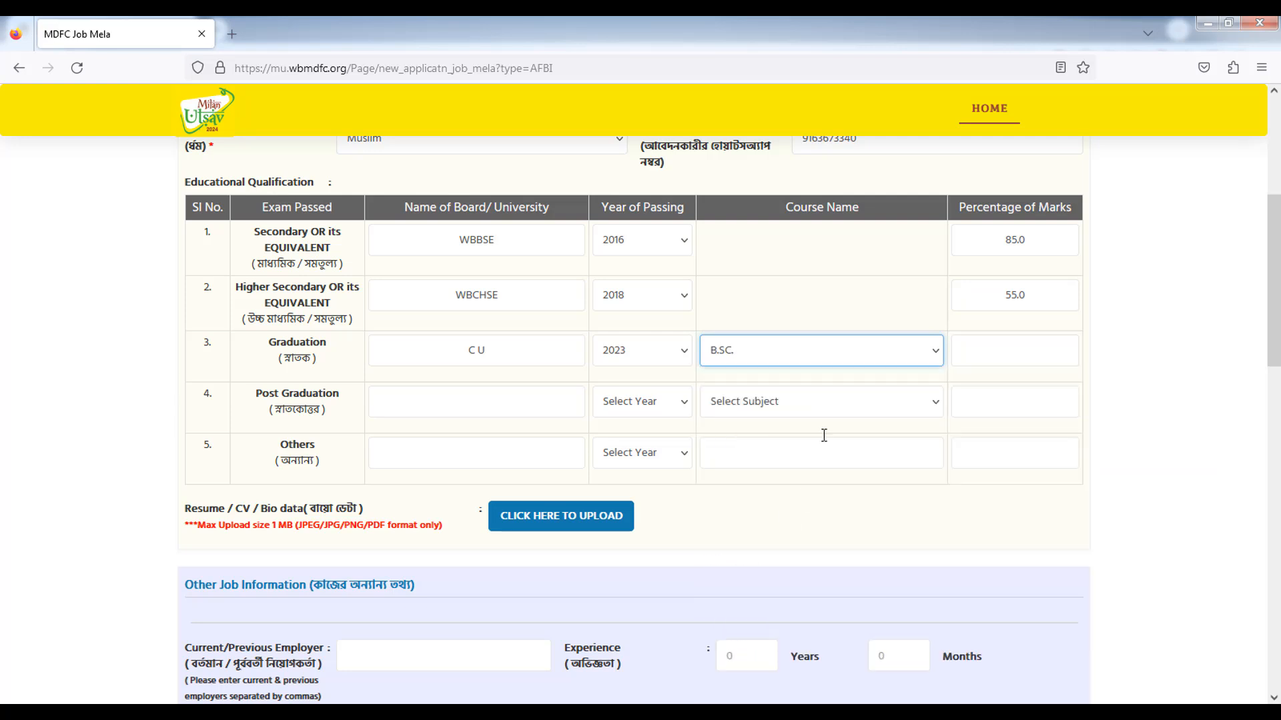
left_click(1020, 351)
type("55.0")
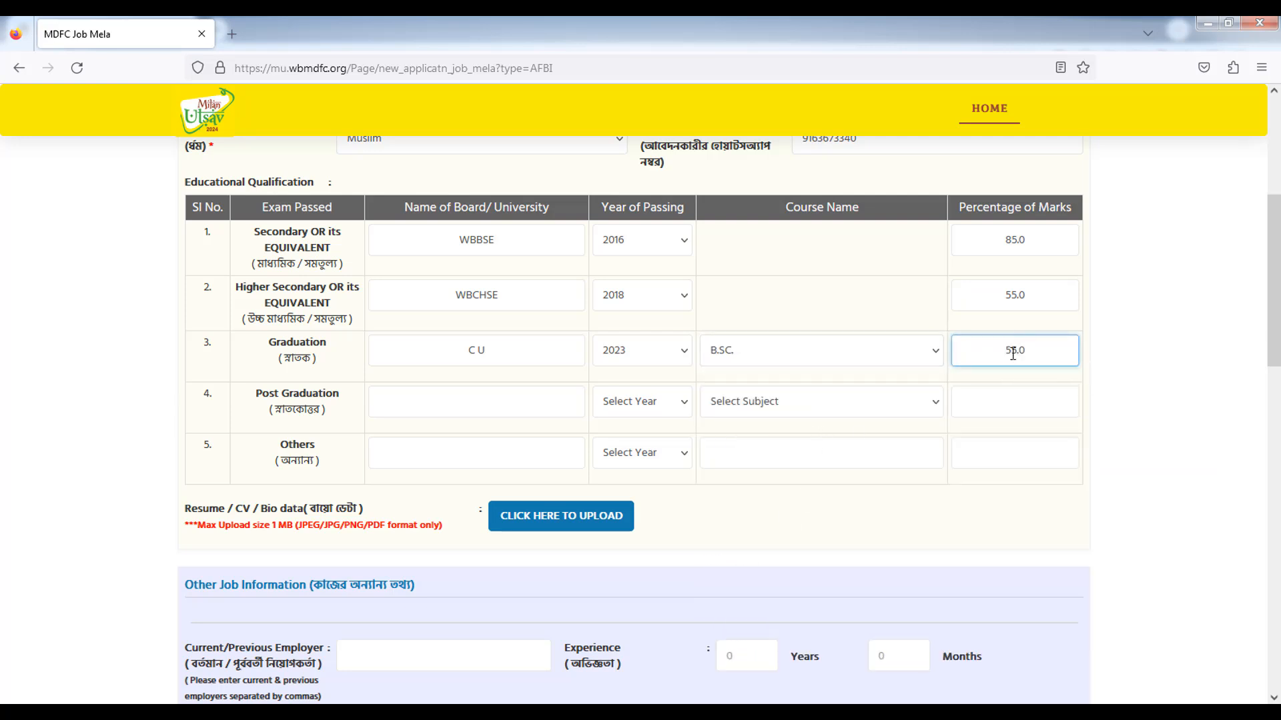
left_click(1214, 381)
scroll(1189, 447, "down", 1)
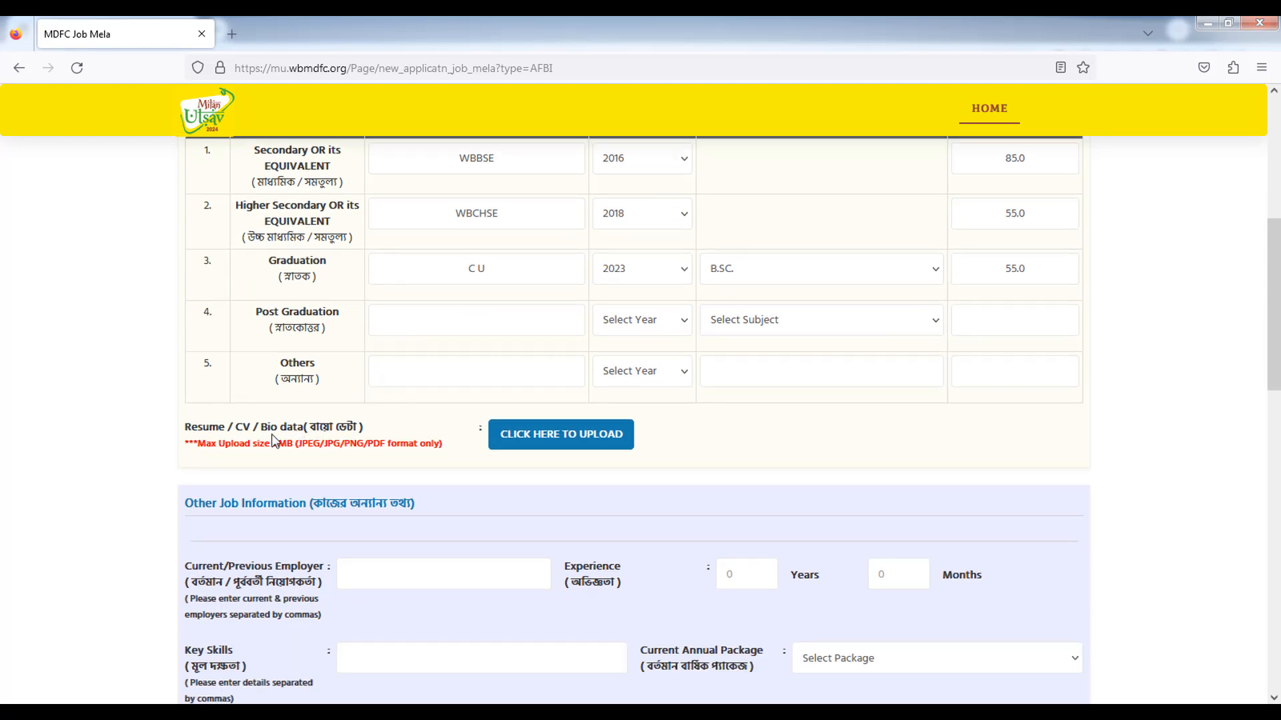
mouse_move(237, 428)
left_mouse_down()
mouse_move(312, 430)
mouse_move(294, 445)
left_mouse_up()
left_click(254, 468)
left_click(309, 466)
scroll(735, 453, "down", 4)
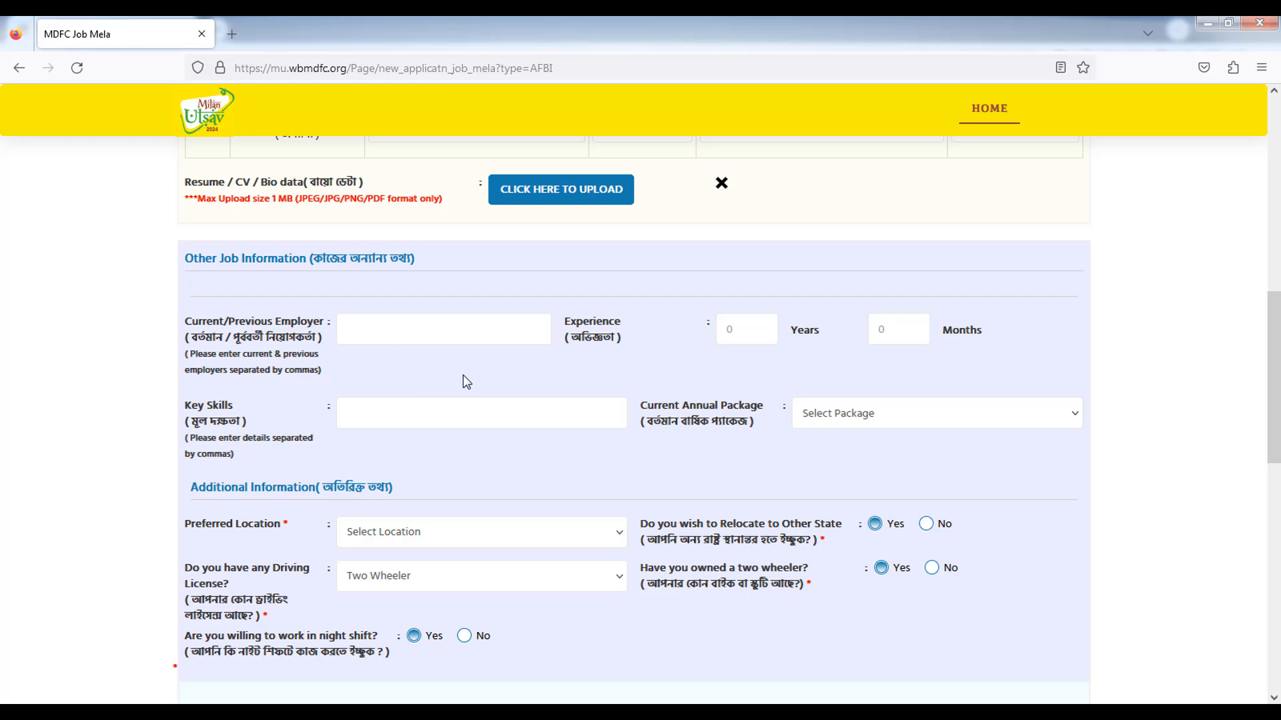
key("Tab")
scroll(427, 438, "down", 3)
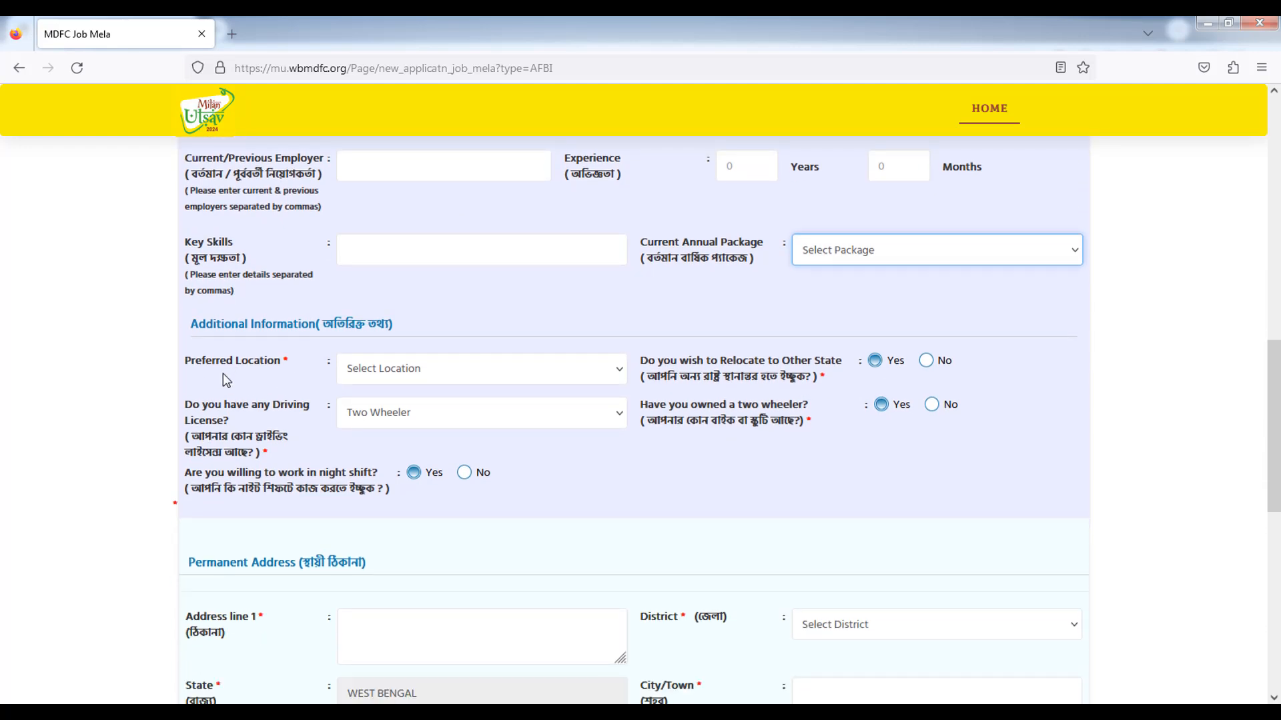
Set preferred location to within area of greater kolkata, driving licence No, and night shift No.
left_click(402, 371)
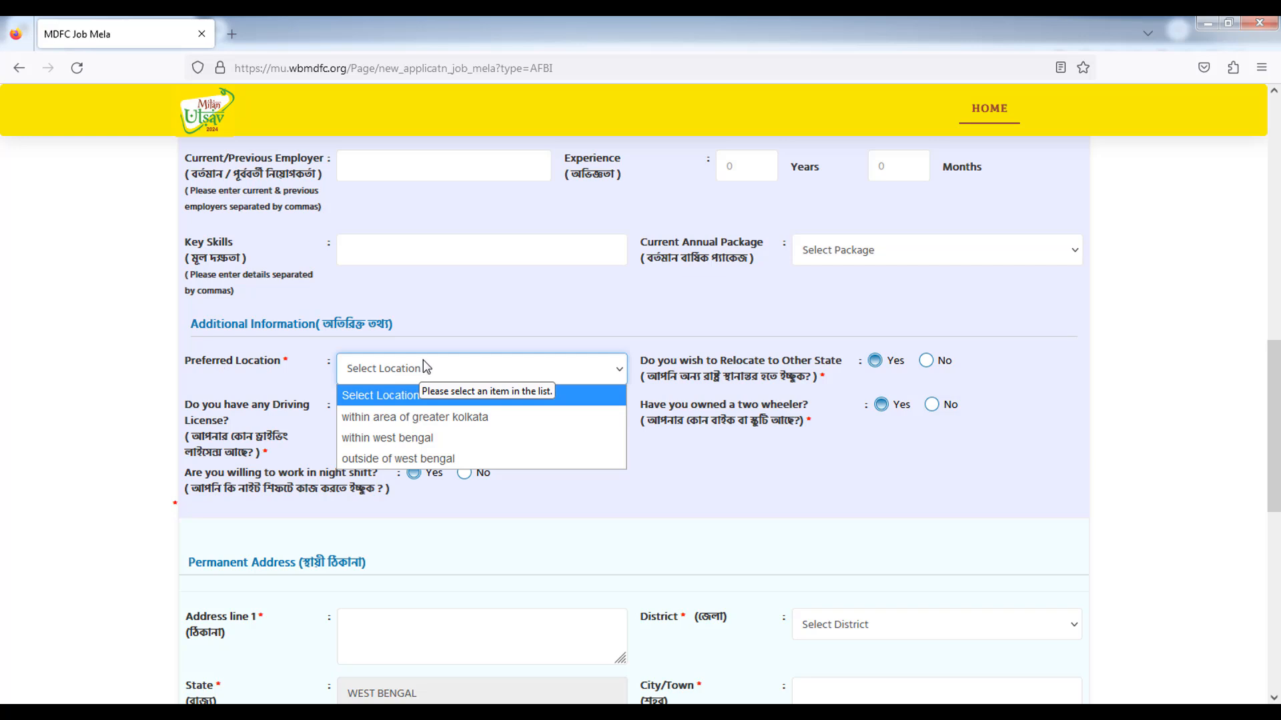
left_click(436, 416)
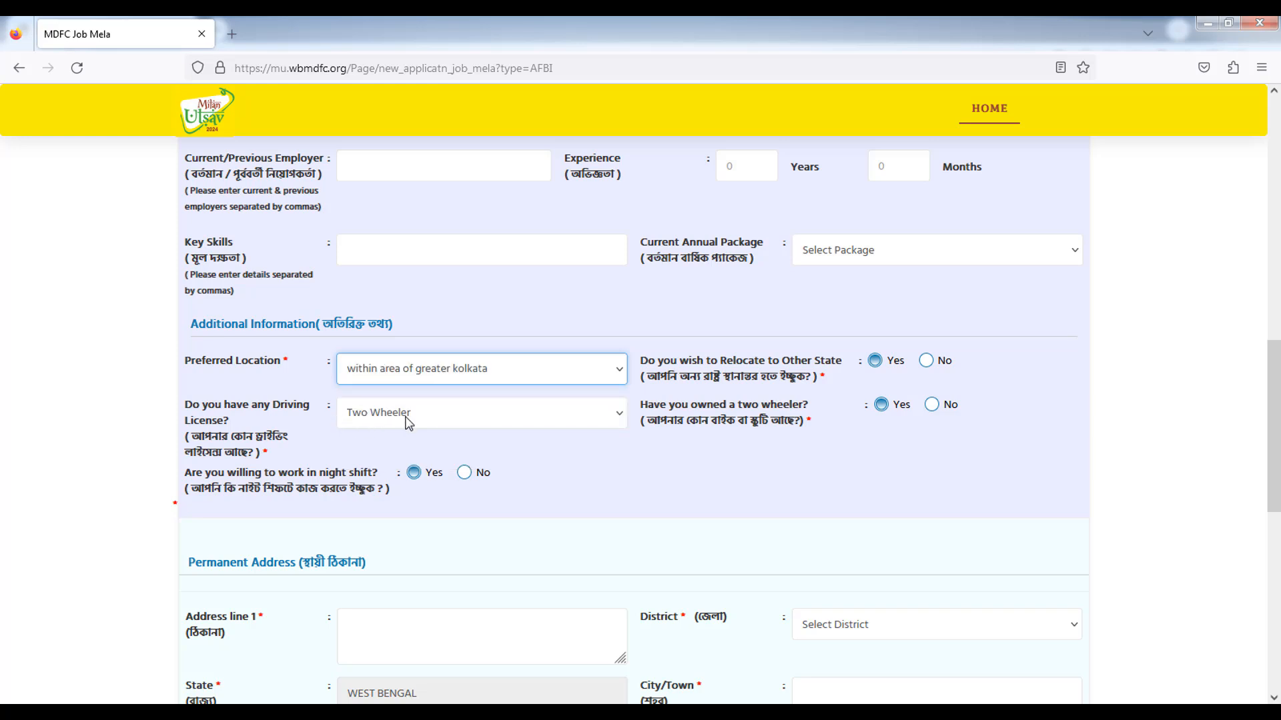
left_click(402, 419)
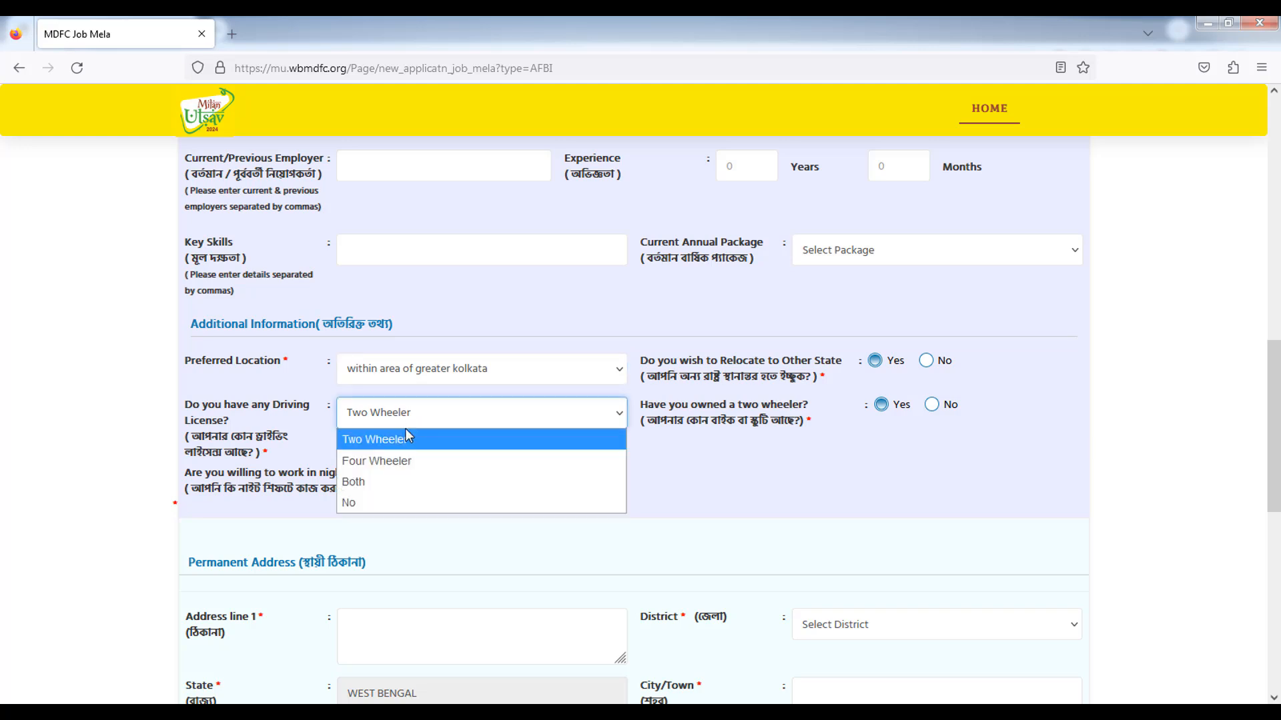
left_click(372, 503)
scroll(210, 319, "down", 2)
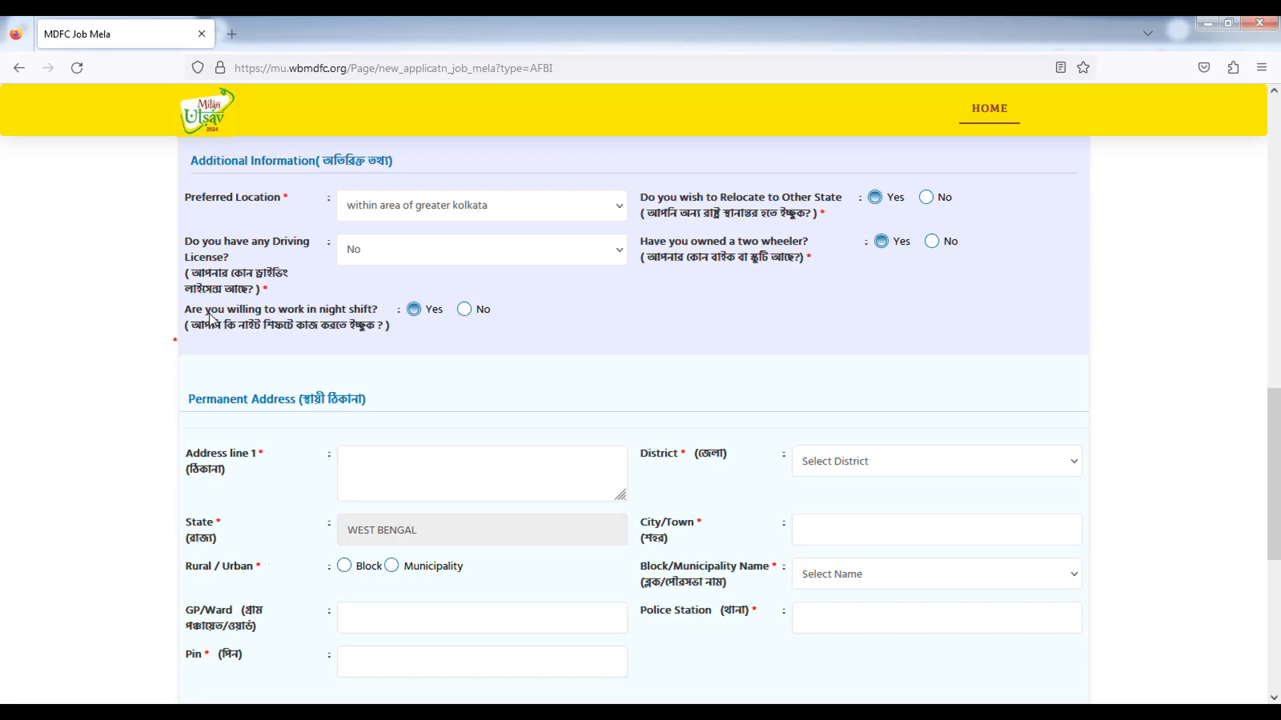
left_click_drag(185, 310, 385, 320)
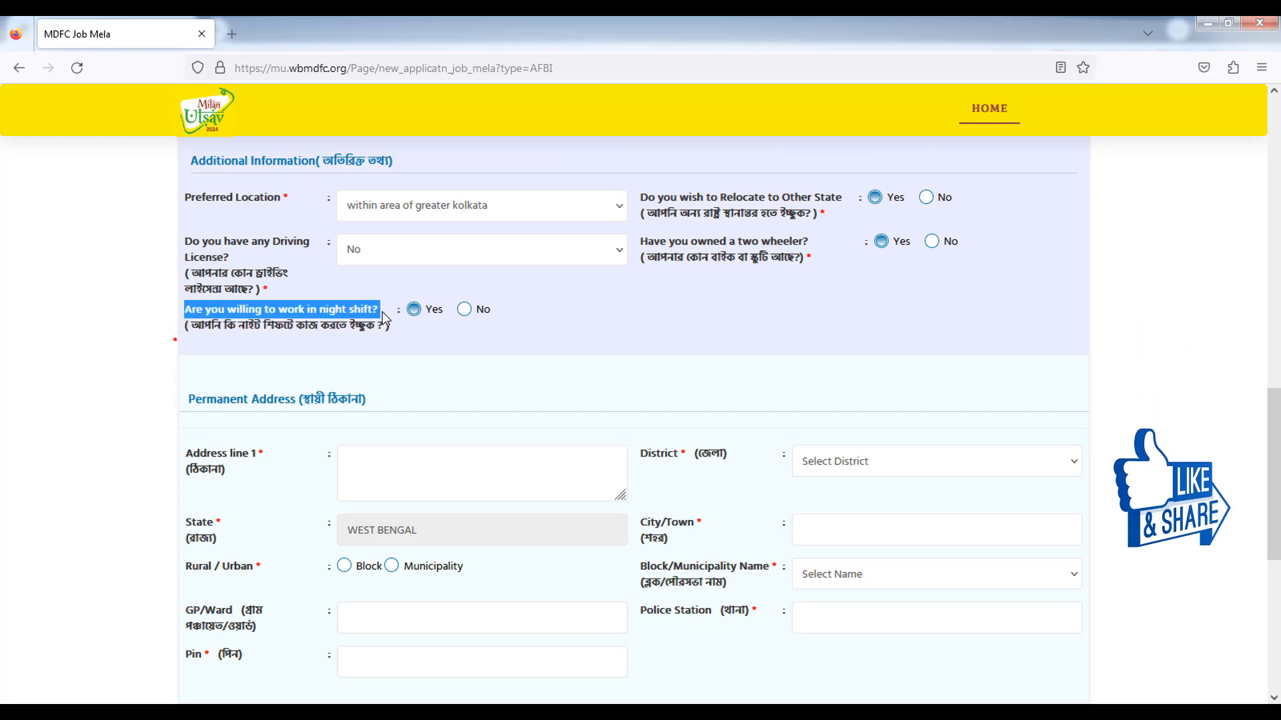
left_click(464, 309)
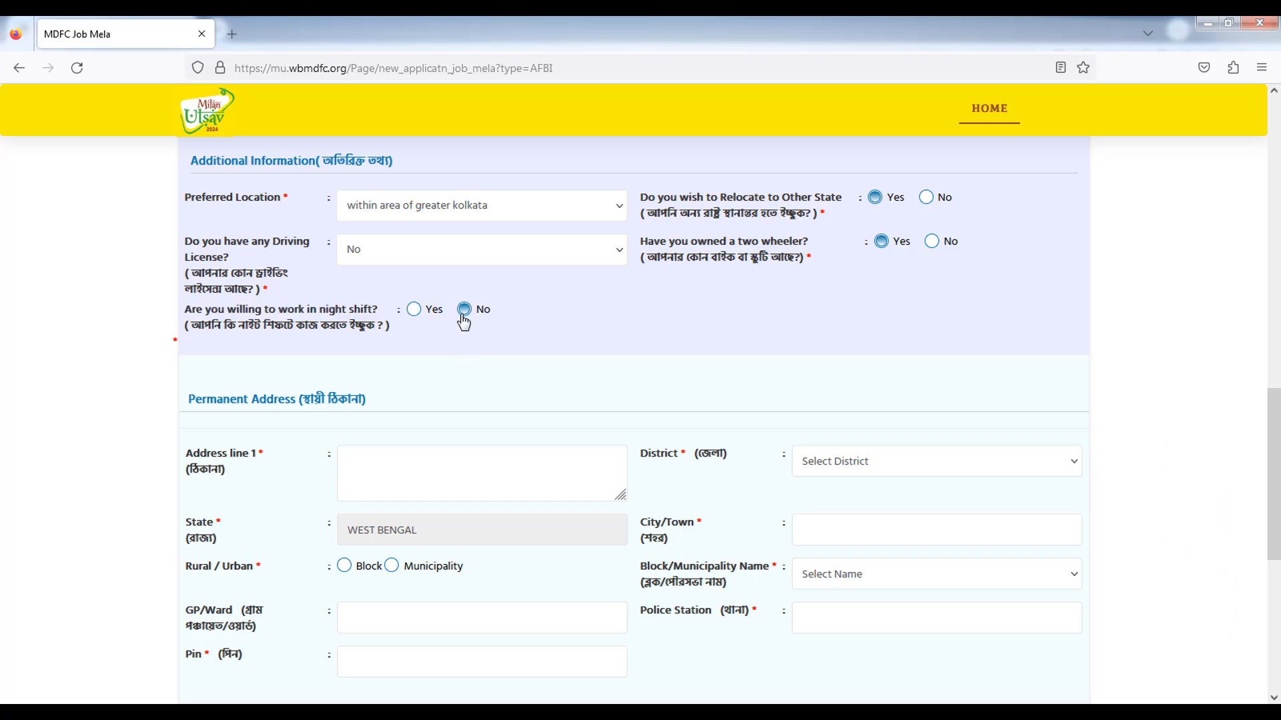
scroll(89, 404, "down", 2)
left_click(461, 319)
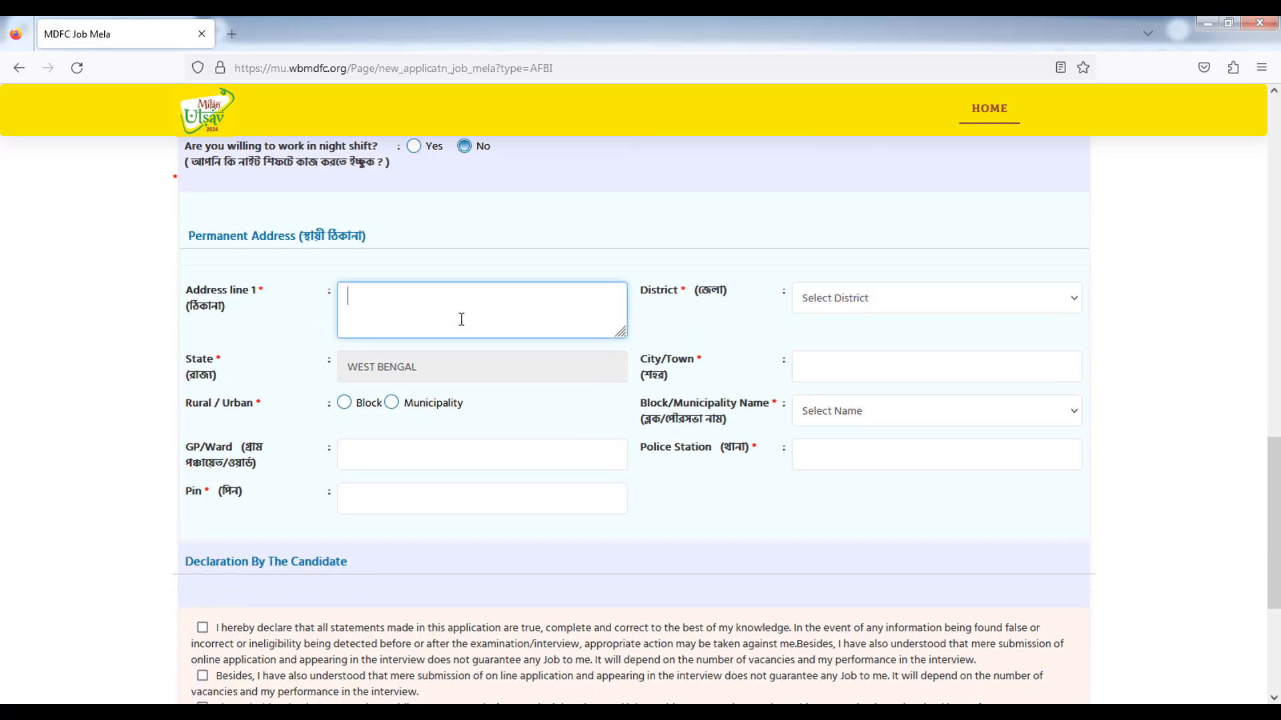
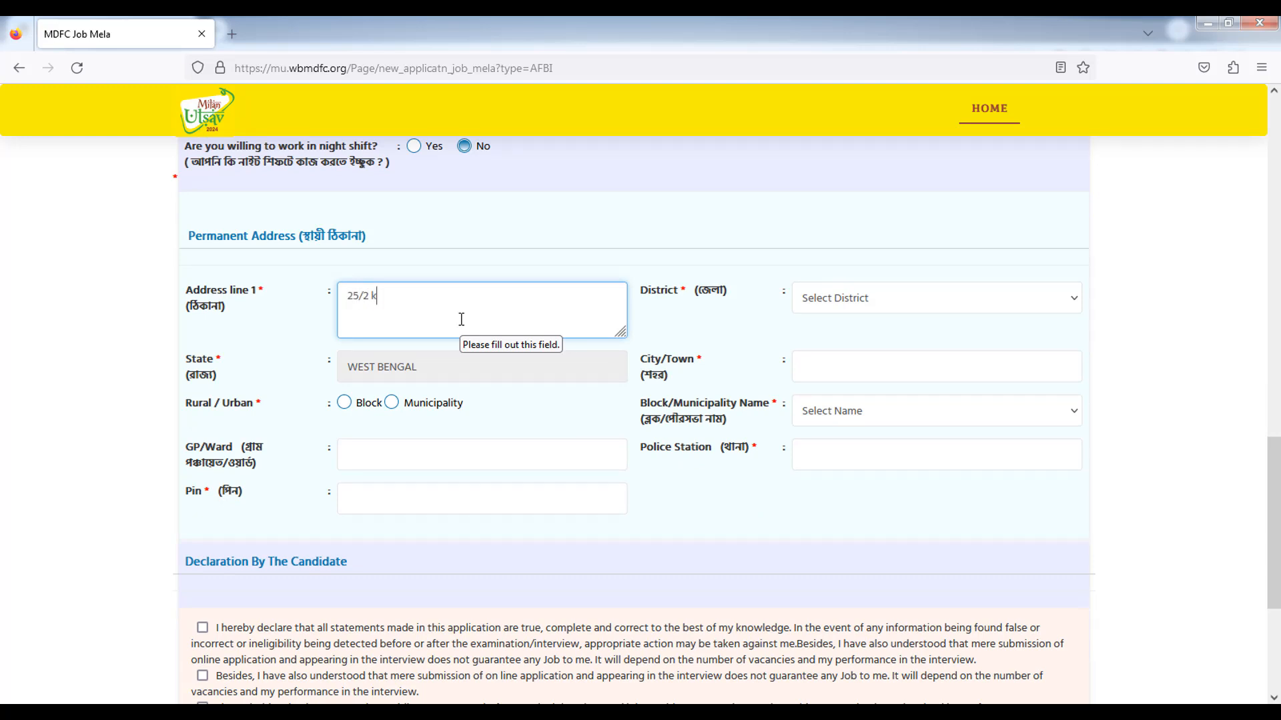
Enter the address line, choose district KOLKATA, mark it Municipality, and set city KOLKATA.
left_click(716, 313)
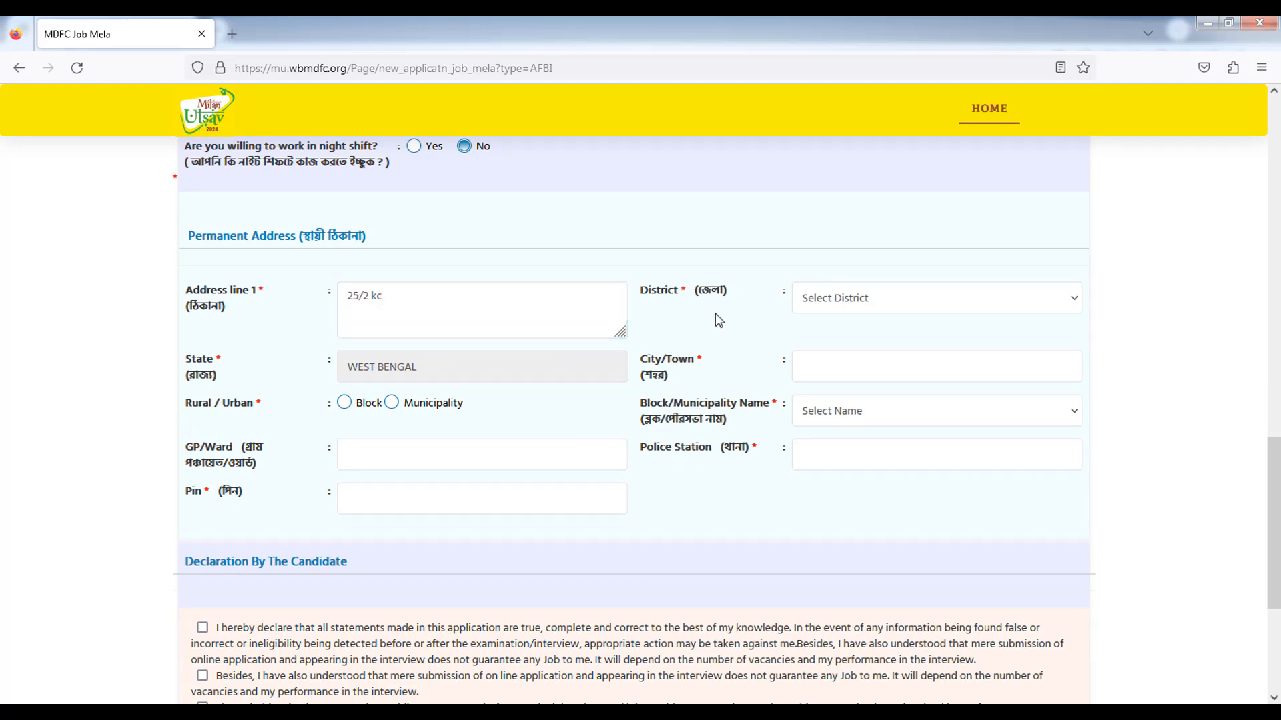
left_click(836, 299)
key("k")
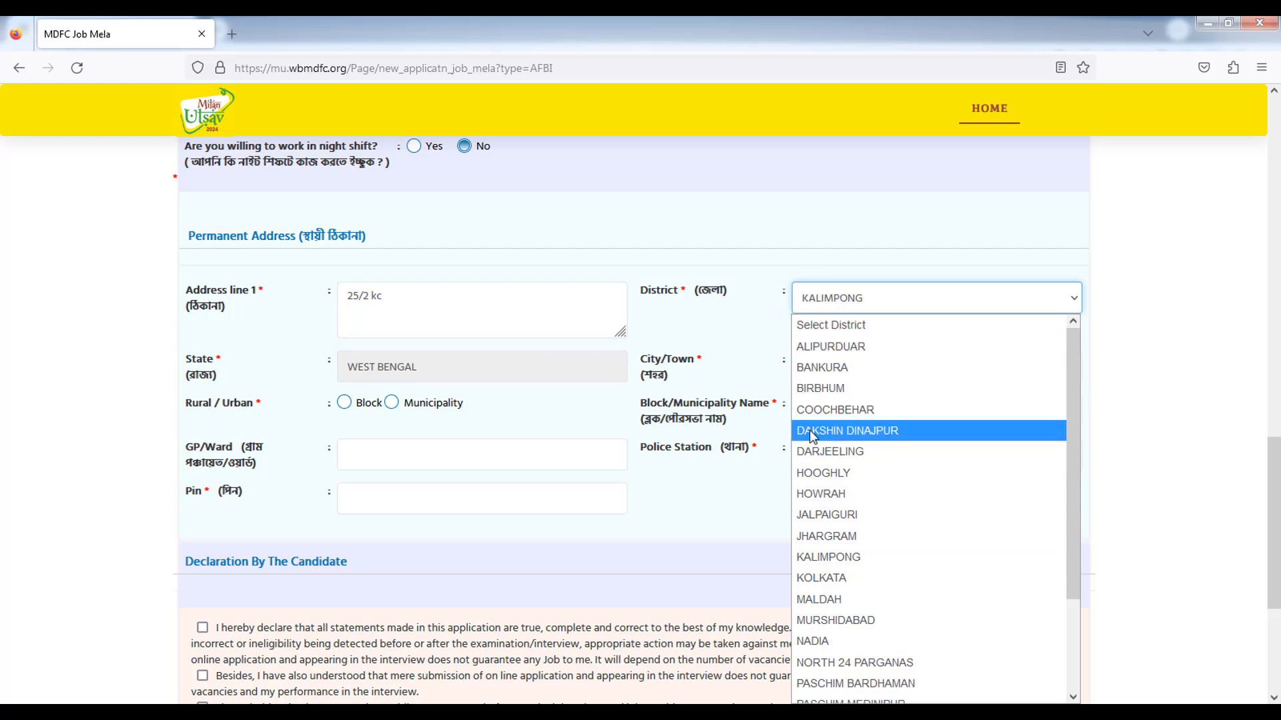
key("k")
left_click(735, 341)
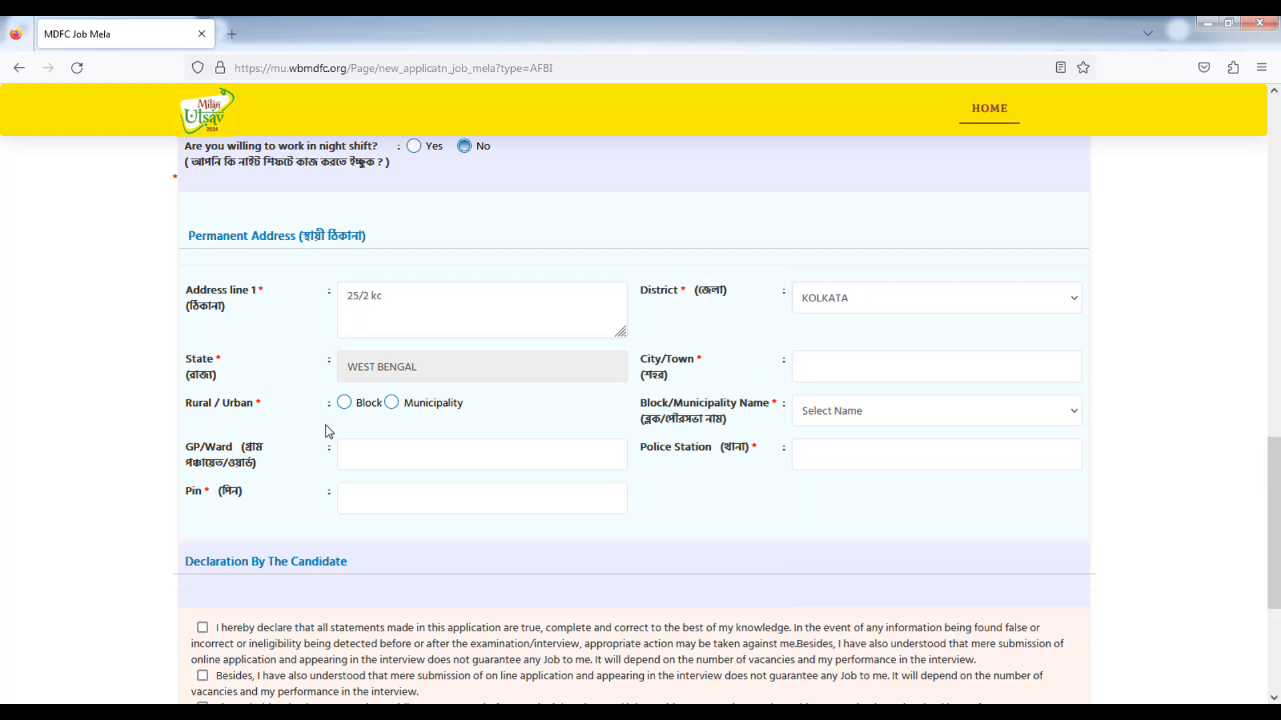
left_click(385, 404)
left_click(847, 369)
type("KOLKATA")
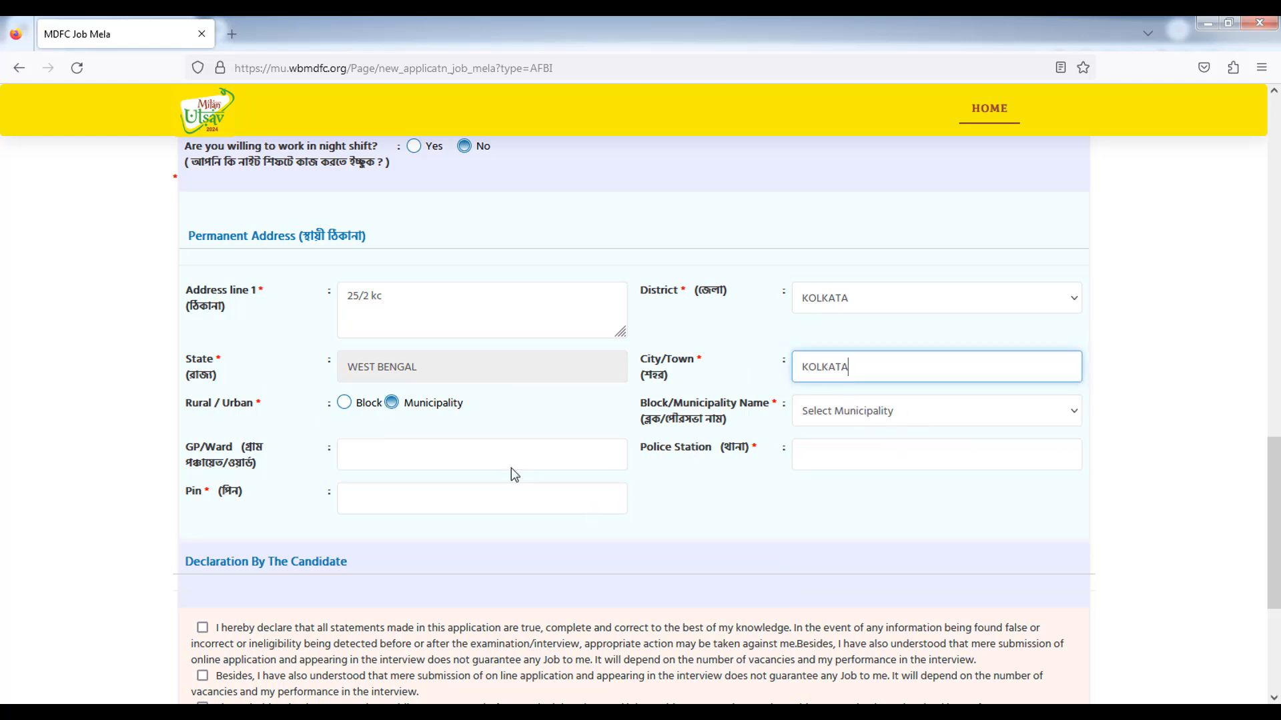
Enter the ward number, pick municipality Kolkata MC, and fill in the police station and PIN code.
left_click(415, 458)
type("25")
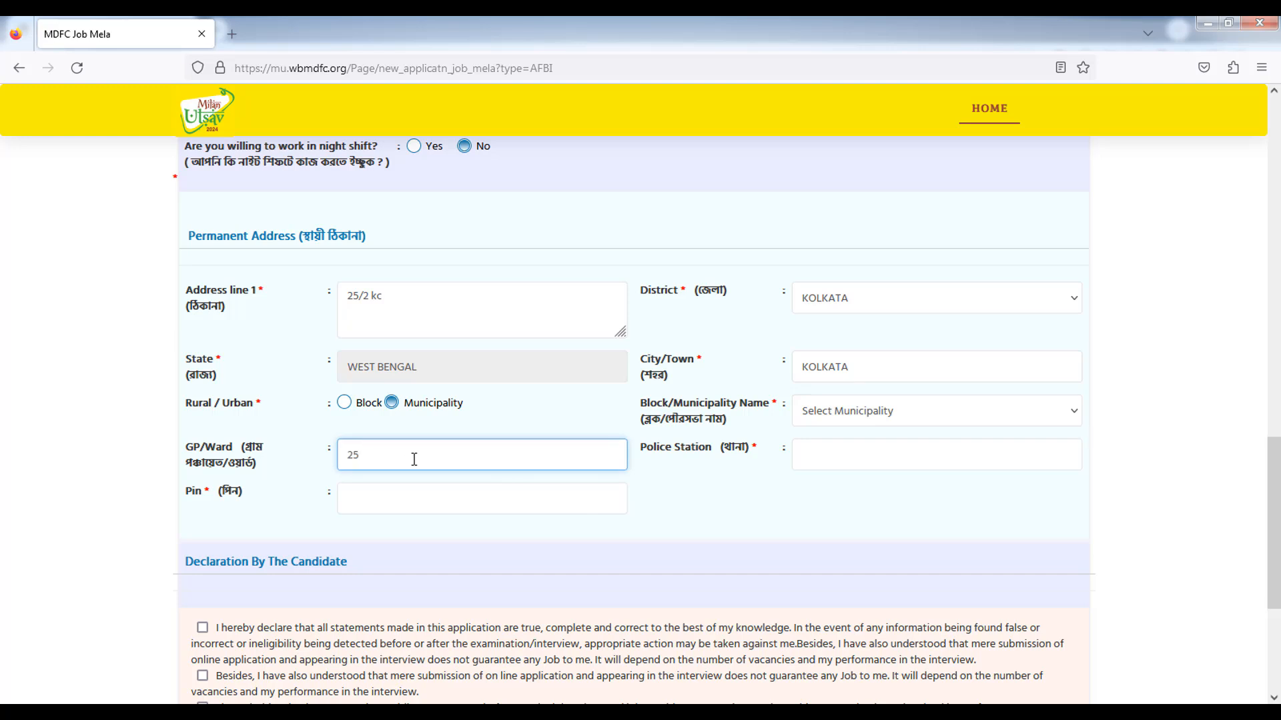
left_click(847, 411)
left_click(837, 437)
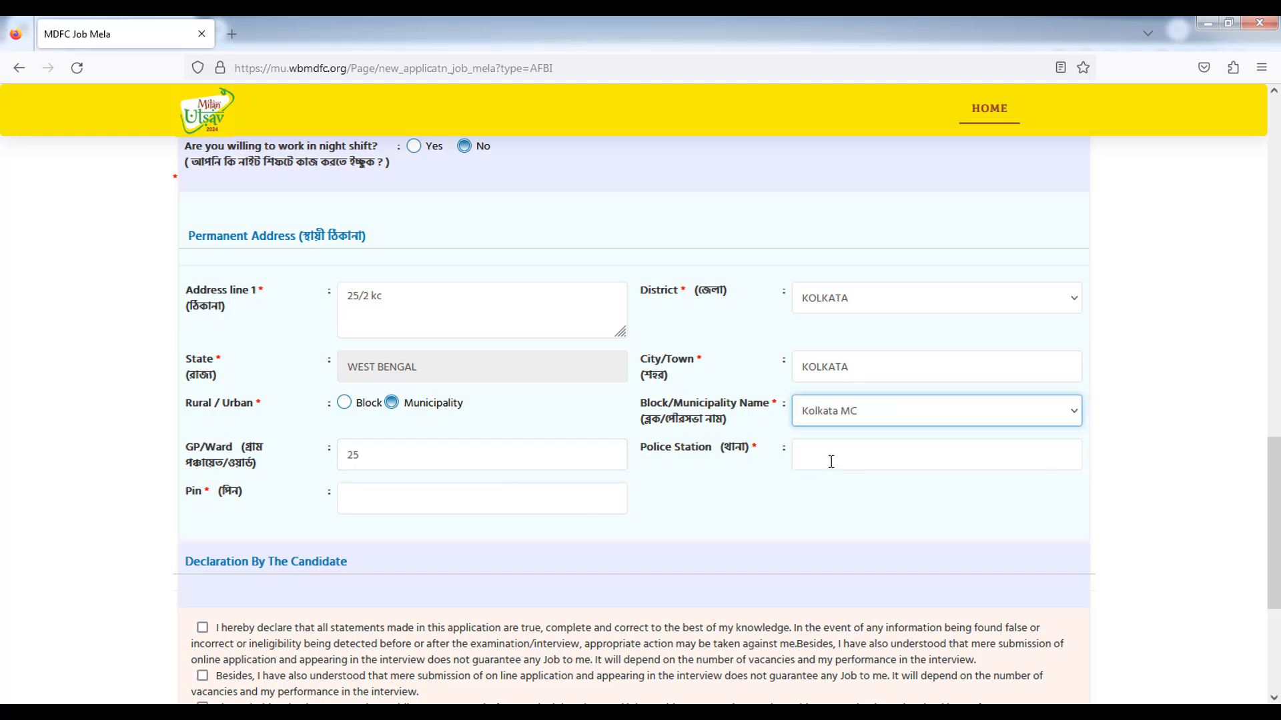
left_click(835, 462)
type("AAAa")
left_click(372, 497)
type("700000")
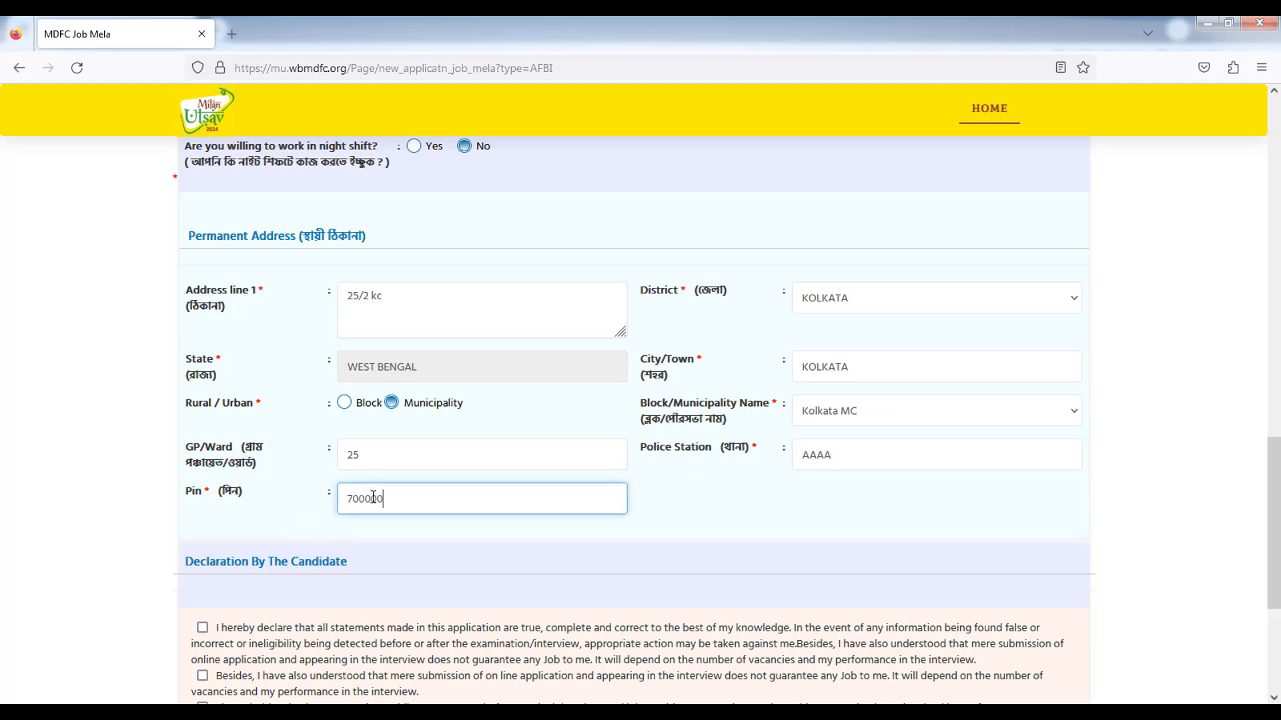
left_click(66, 548)
scroll(70, 547, "down", 3)
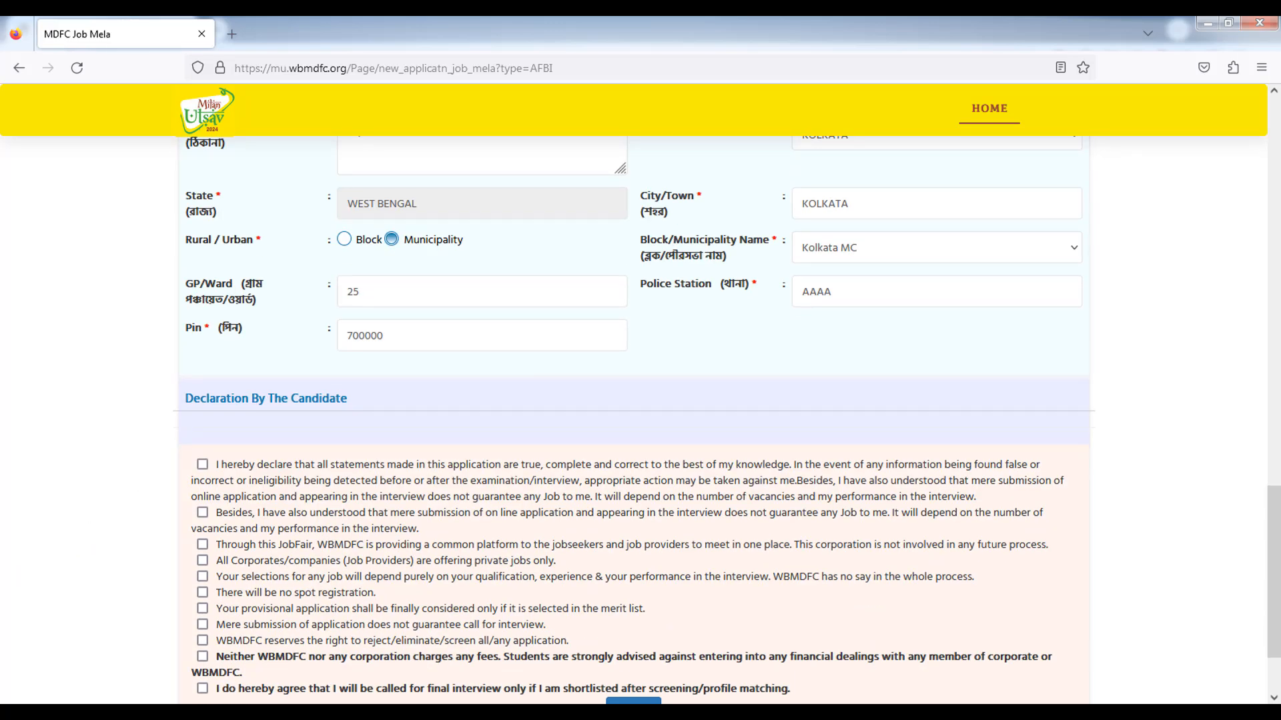
Tick every Declaration By The Candidate statement and submit the application.
mouse_move(1269, 608)
left_mouse_down()
mouse_move(1270, 221)
mouse_move(1276, 662)
left_mouse_up()
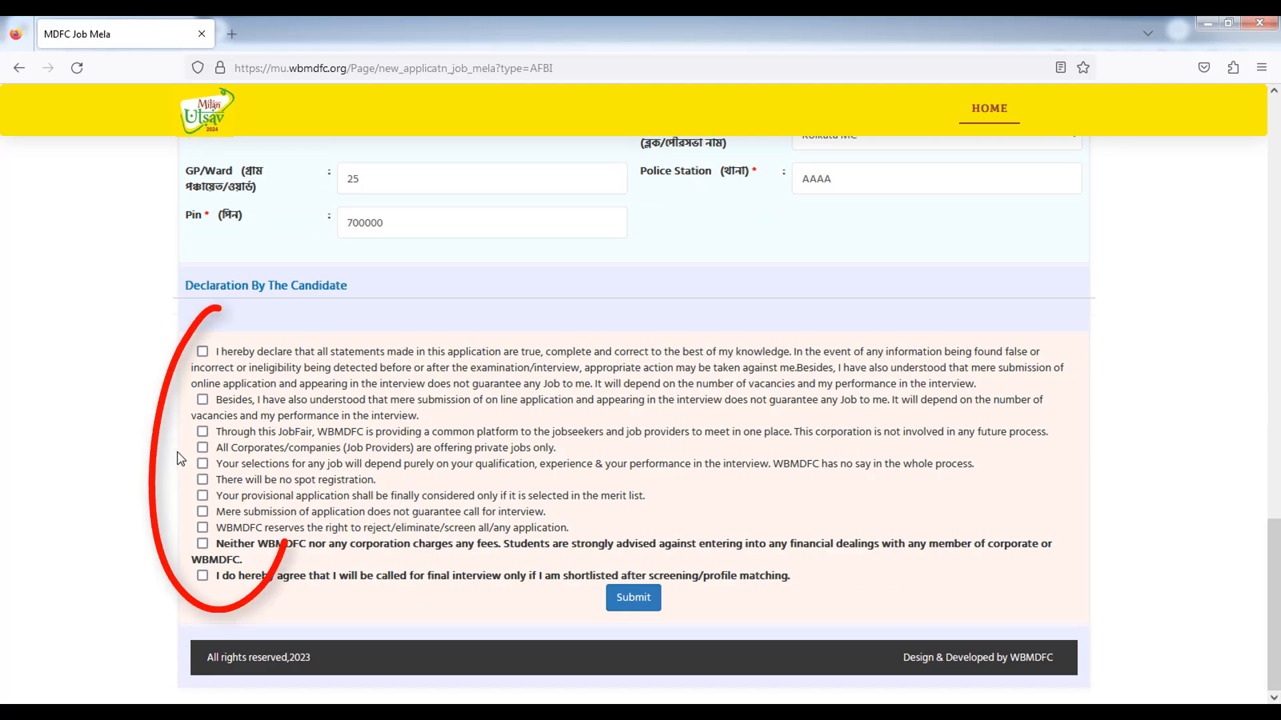
left_click(202, 351)
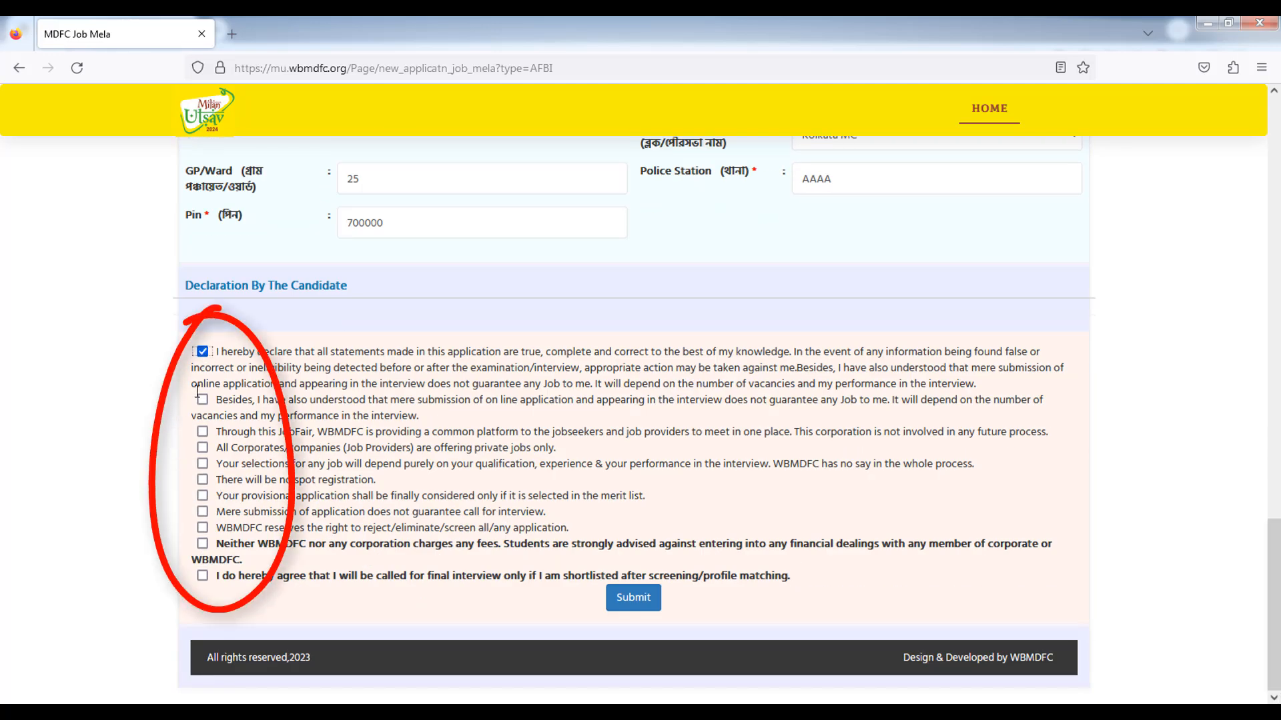
left_click(202, 432)
left_click(202, 448)
left_click(202, 463)
left_click(202, 480)
left_click(202, 496)
left_click(202, 512)
left_click(203, 528)
left_click(202, 544)
left_click(203, 575)
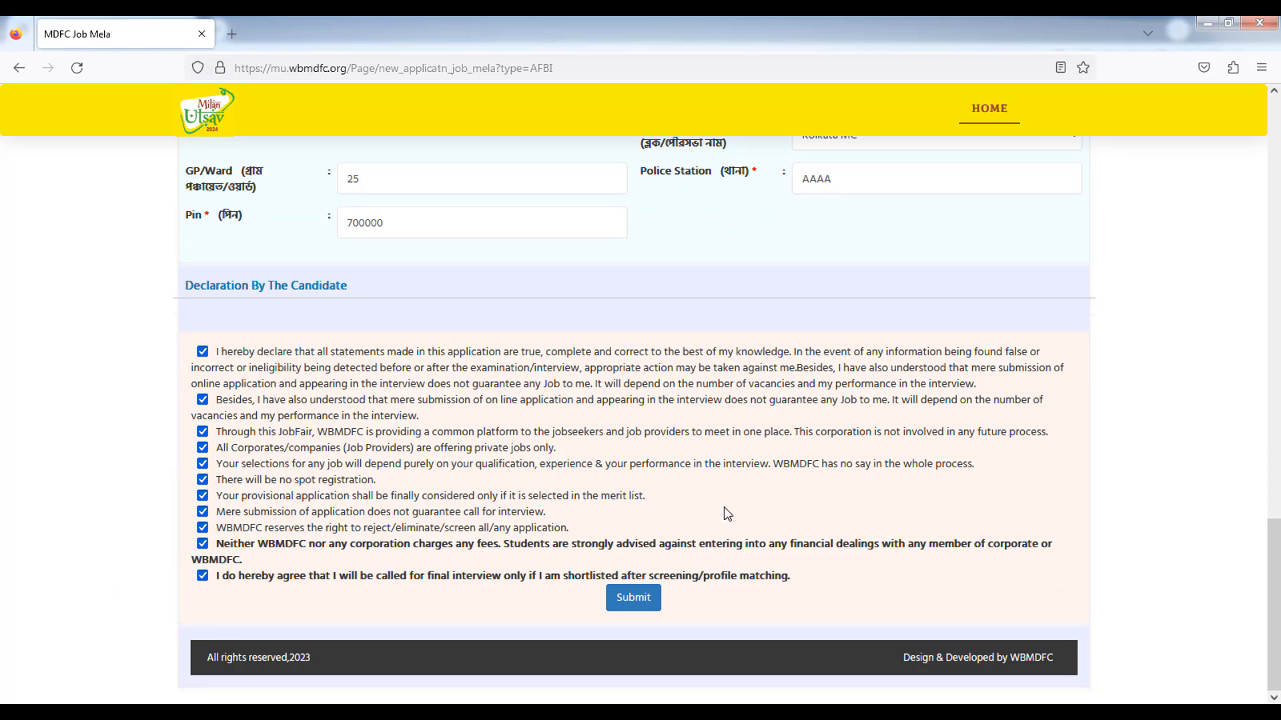
left_click(647, 600)
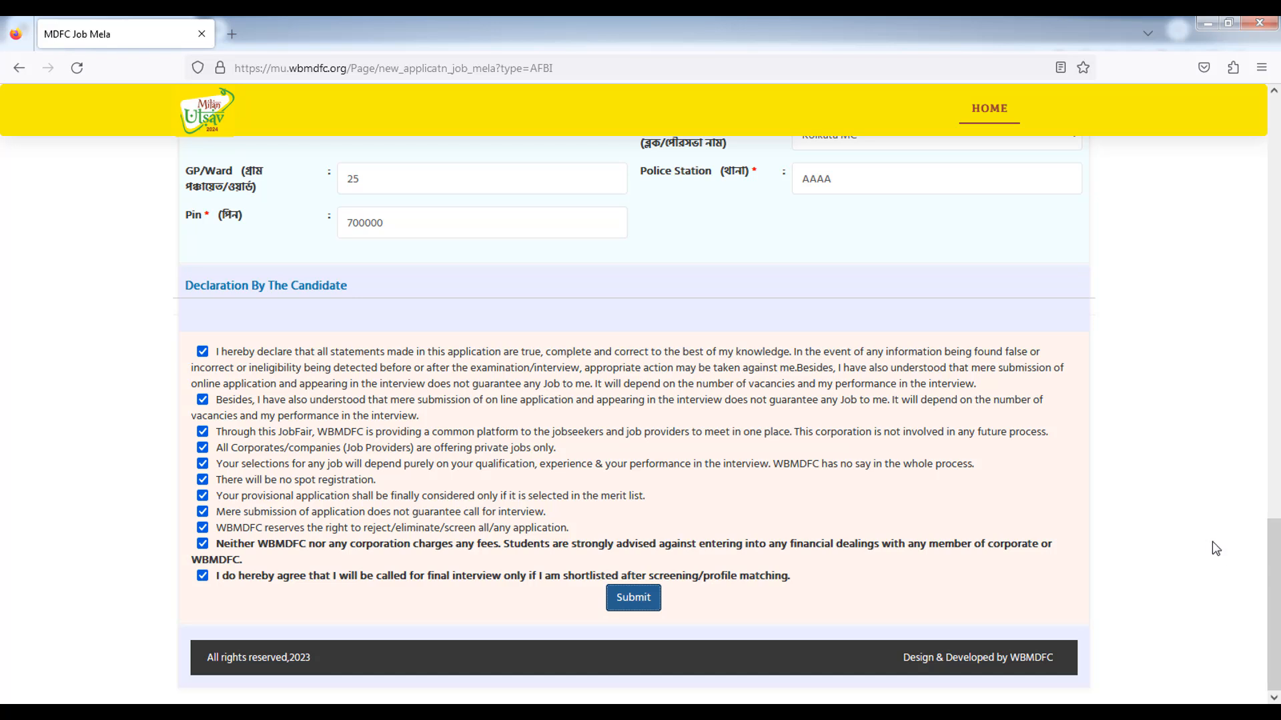
left_click(1185, 483)
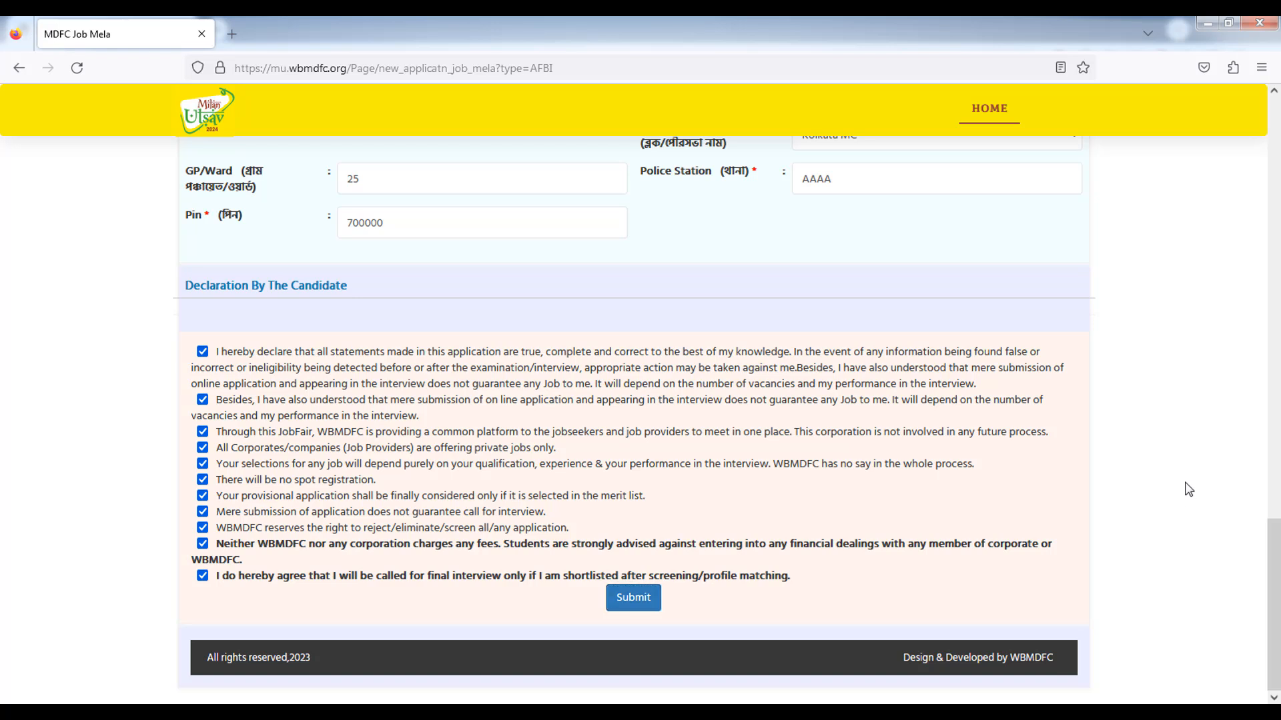
left_click(643, 604)
left_click(771, 419)
left_click_drag(1275, 566, 1228, 166)
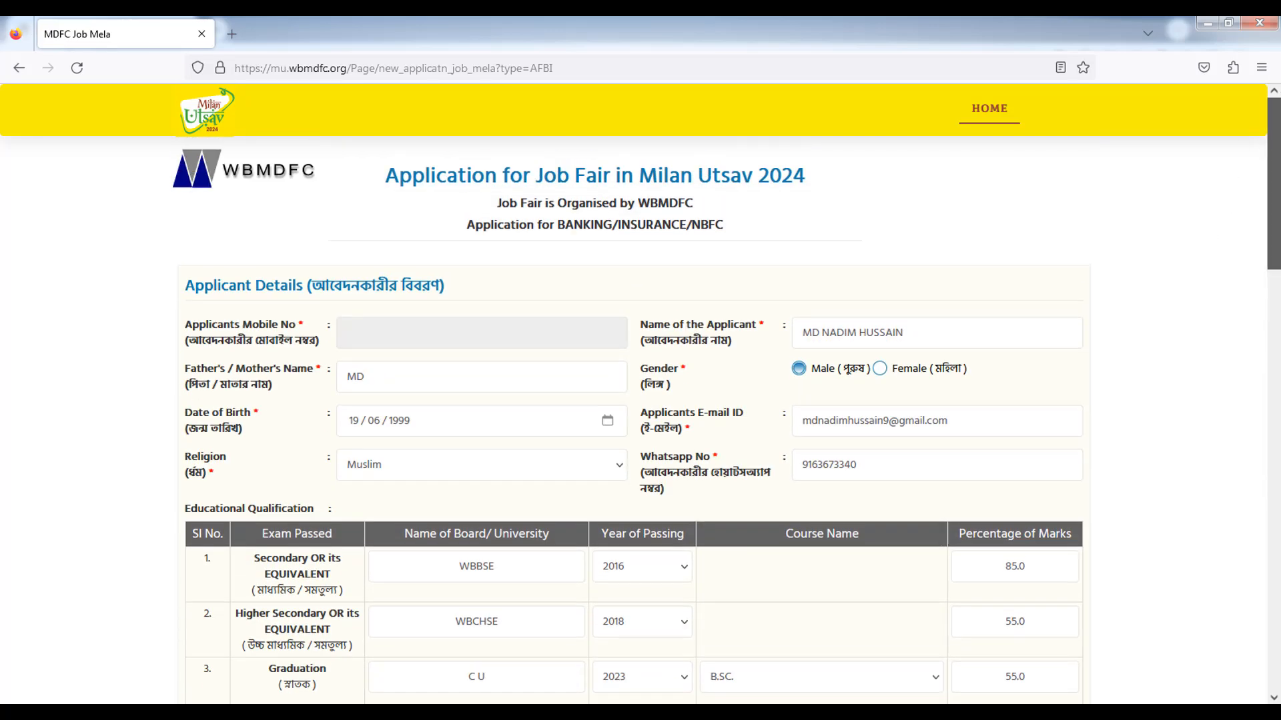